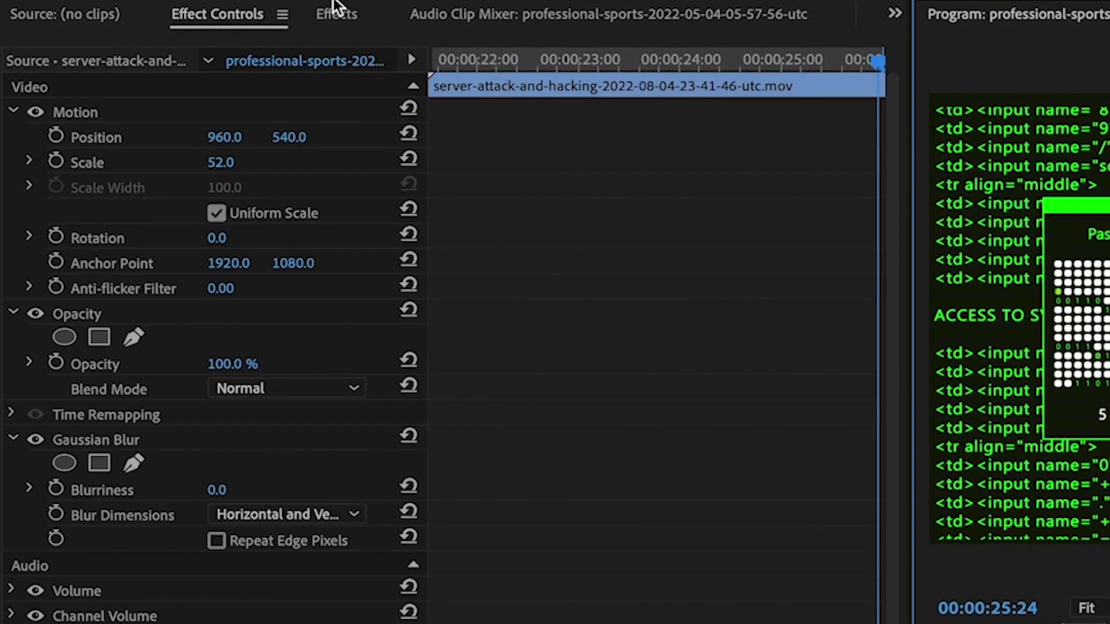
- Find Gaussian Blur in Effects, apply it to the server-attack clip on V1, and show its settings
{"action": "left_click", "coordinate": [337, 7]}
{"action": "type", "text": "gaussian blu"}
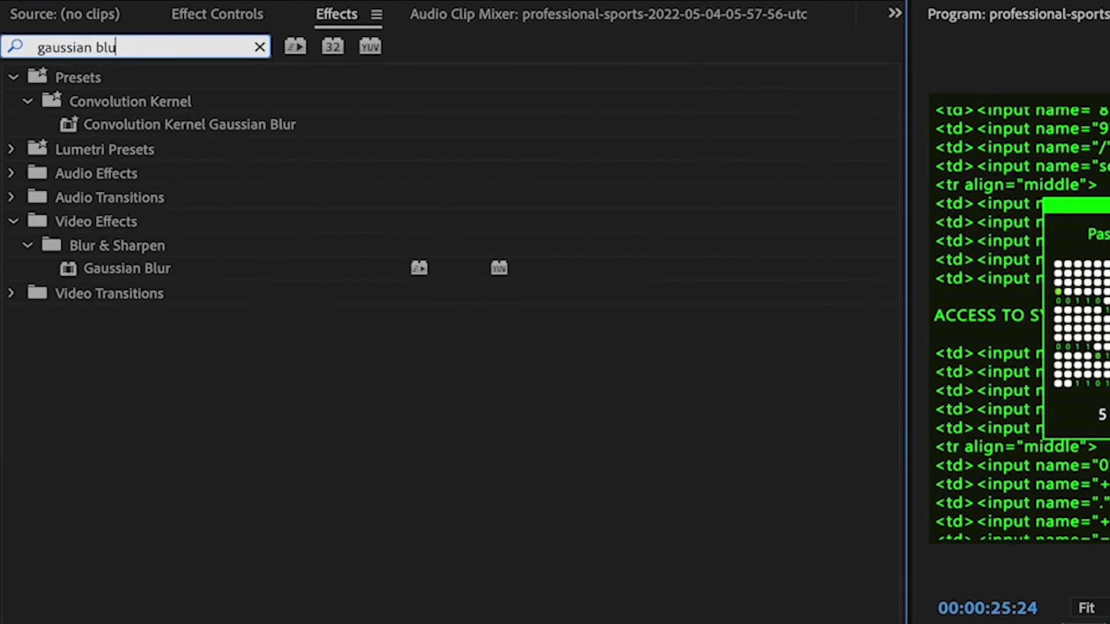
{"action": "type", "text": "r"}
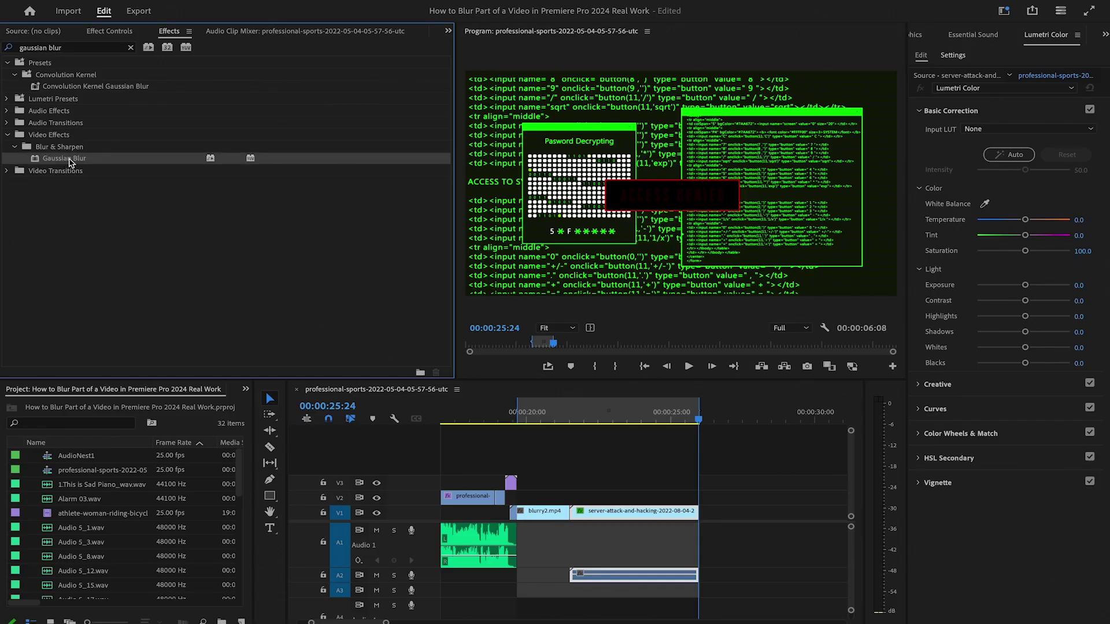
{"action": "left_click_drag", "start_coordinate": [69, 162], "coordinate": [636, 516]}
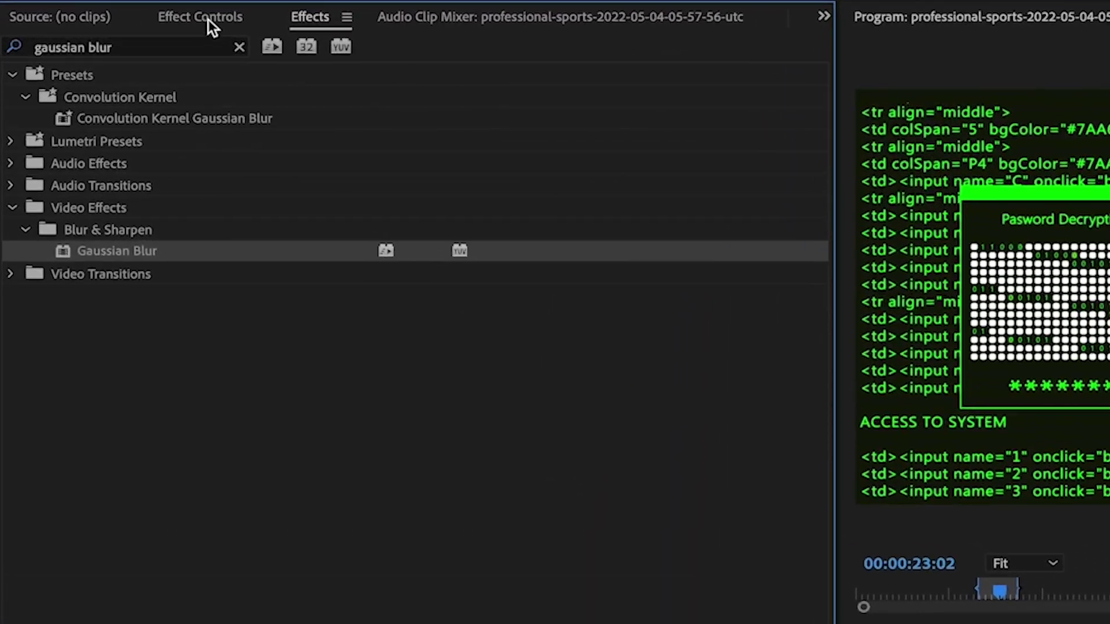
{"action": "left_click", "coordinate": [112, 29]}
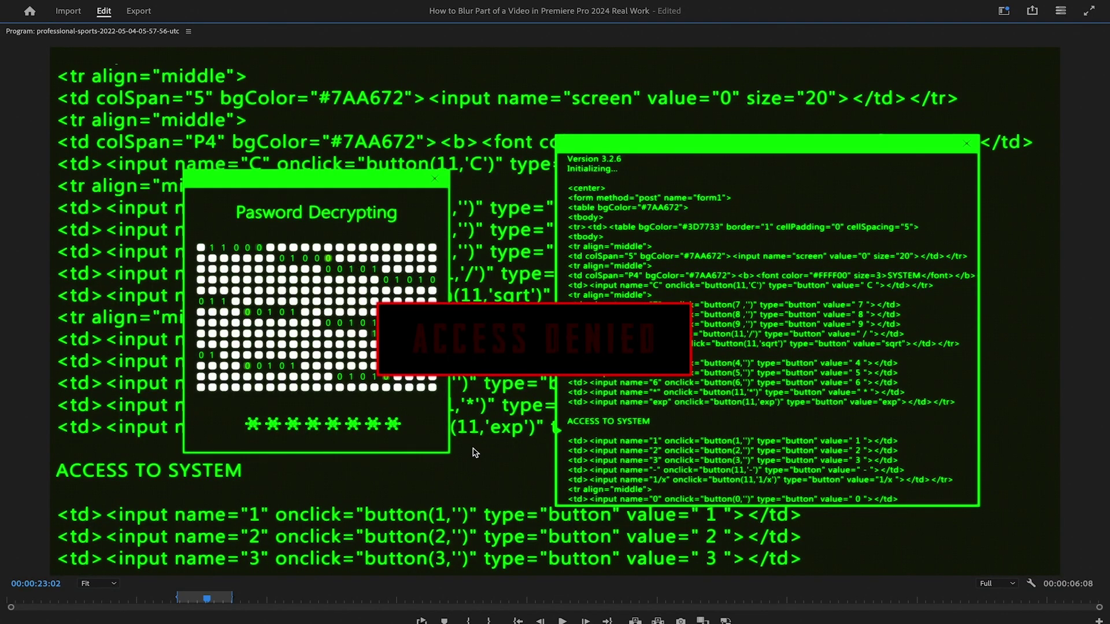
{"action": "key", "text": "grave"}
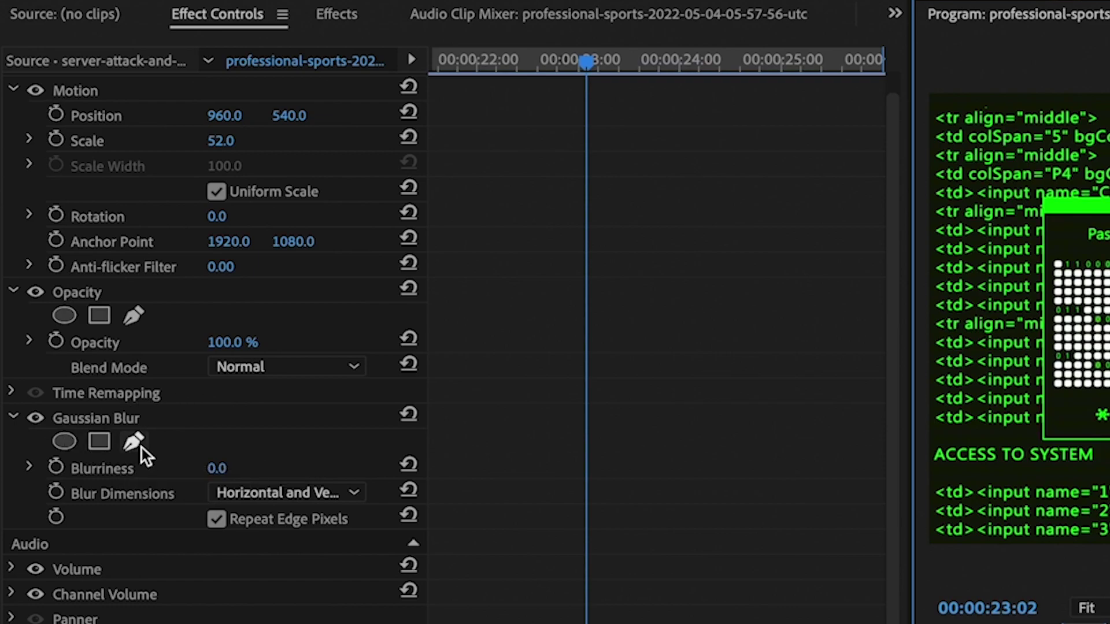
- Add a four-point polygon mask to the Gaussian Blur at the server-attack clip's start
{"action": "left_click", "coordinate": [103, 439]}
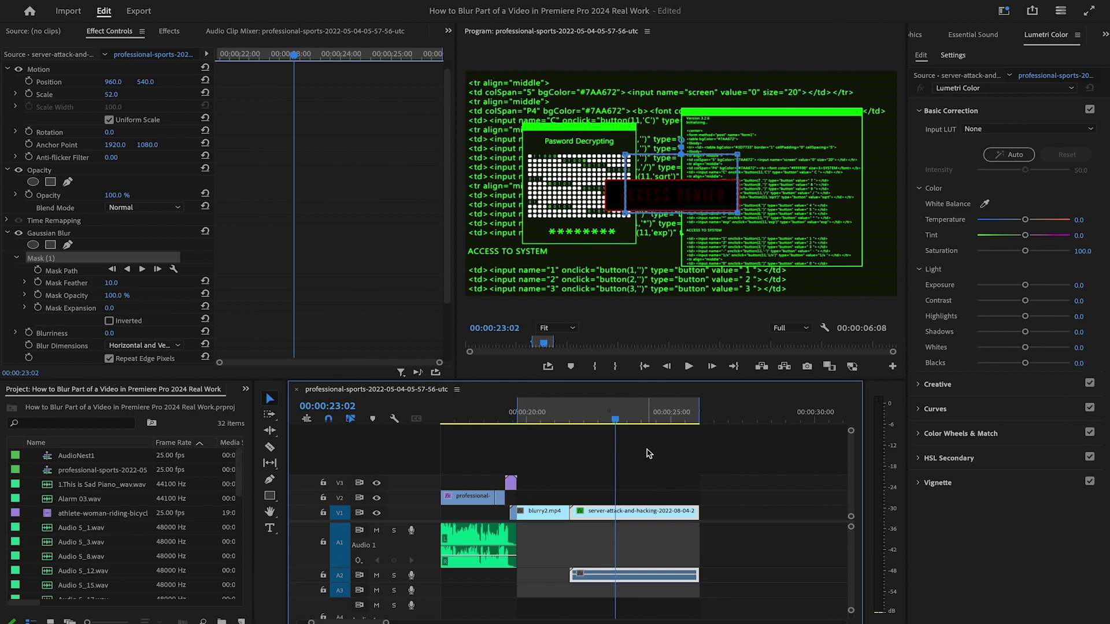
{"action": "key", "text": "Up"}
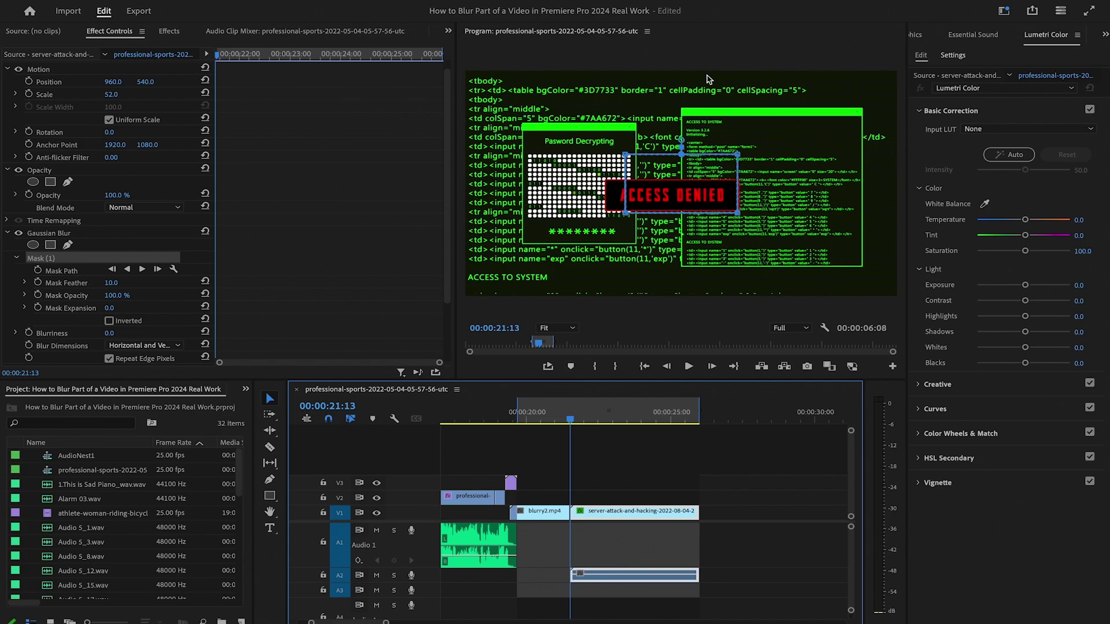
{"action": "key", "text": "grave"}
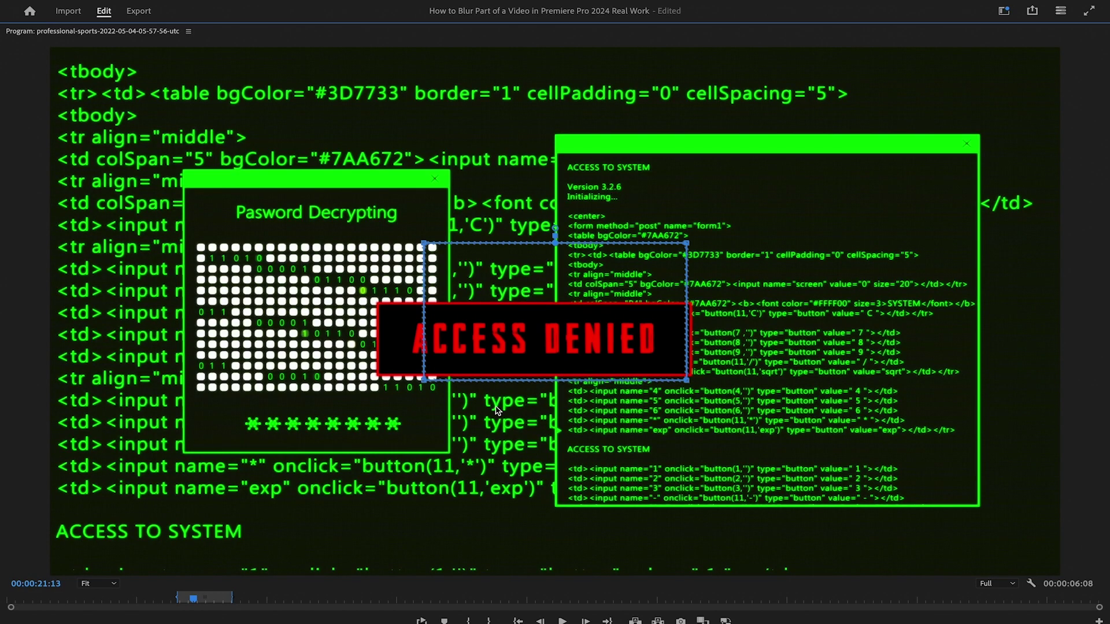
- Drag the polygon mask's corners to enclose the ACCESS DENIED graphic
{"action": "left_click_drag", "start_coordinate": [433, 247], "coordinate": [373, 295]}
{"action": "left_click_drag", "start_coordinate": [424, 380], "coordinate": [374, 387]}
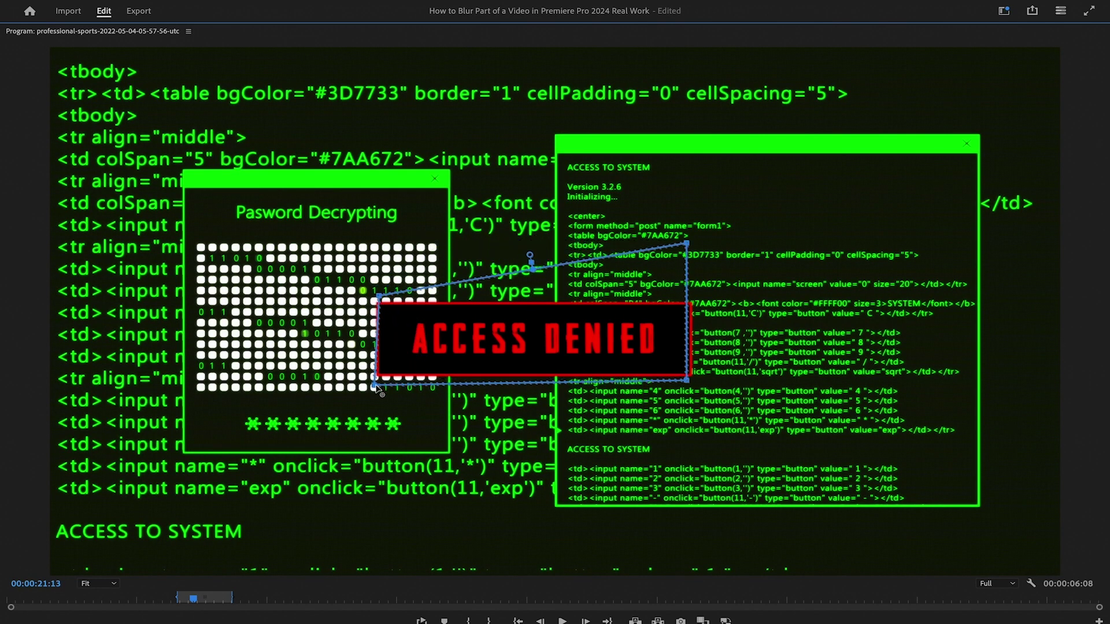
{"action": "left_click_drag", "start_coordinate": [686, 243], "coordinate": [698, 294]}
{"action": "left_click_drag", "start_coordinate": [686, 380], "coordinate": [701, 387]}
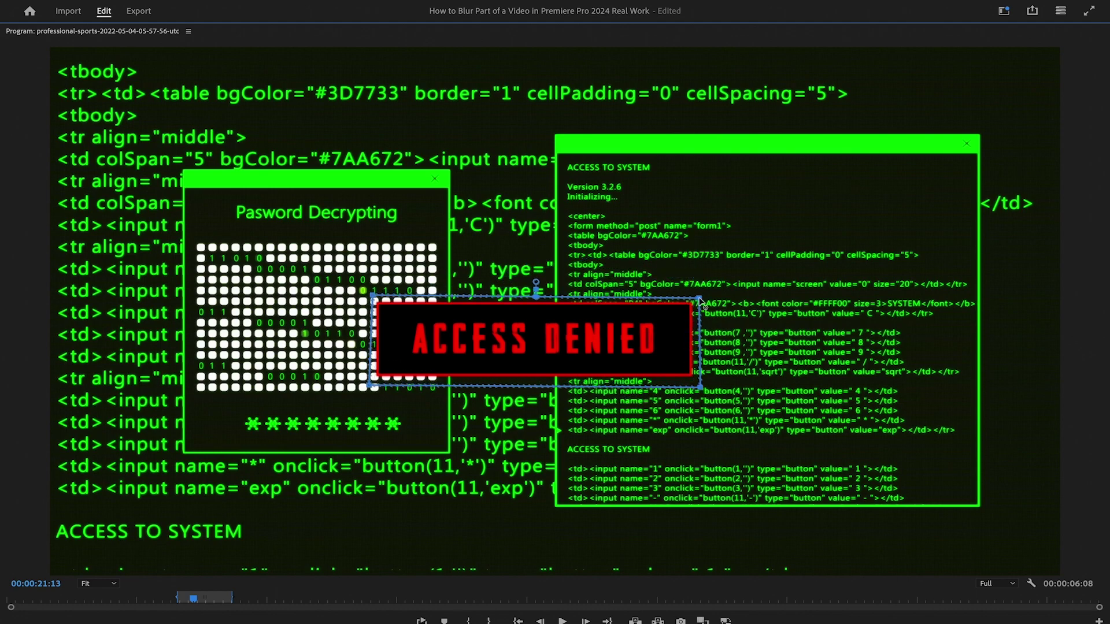
{"action": "left_click_drag", "start_coordinate": [698, 295], "coordinate": [699, 299]}
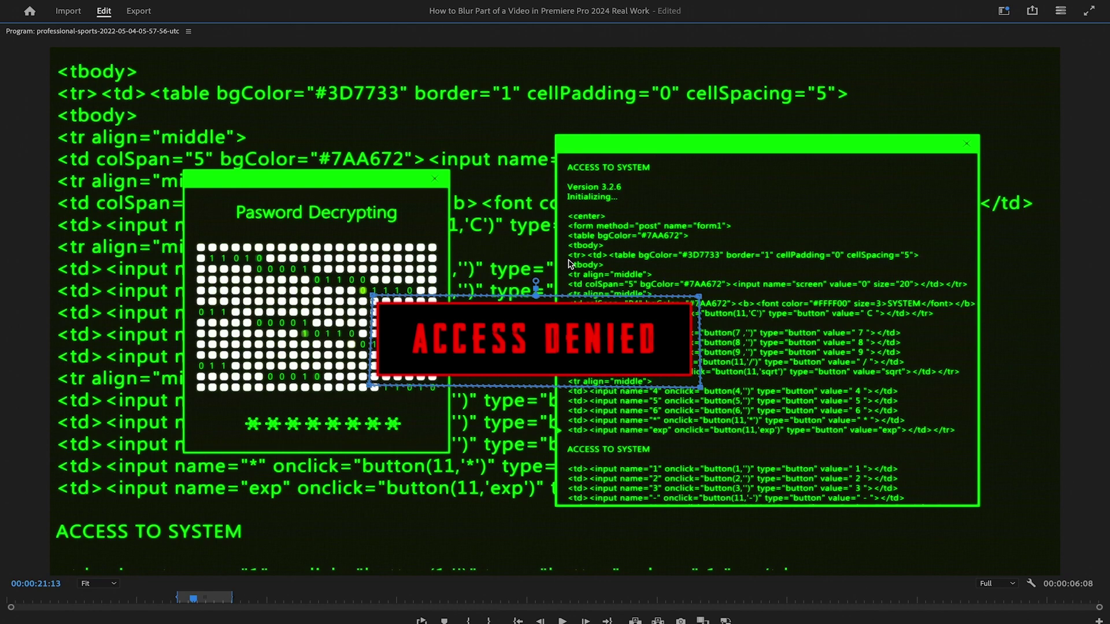
- Raise Blurriness to 79 and Mask Feather to 97, checking the blur full-screen
{"action": "key", "text": "grave"}
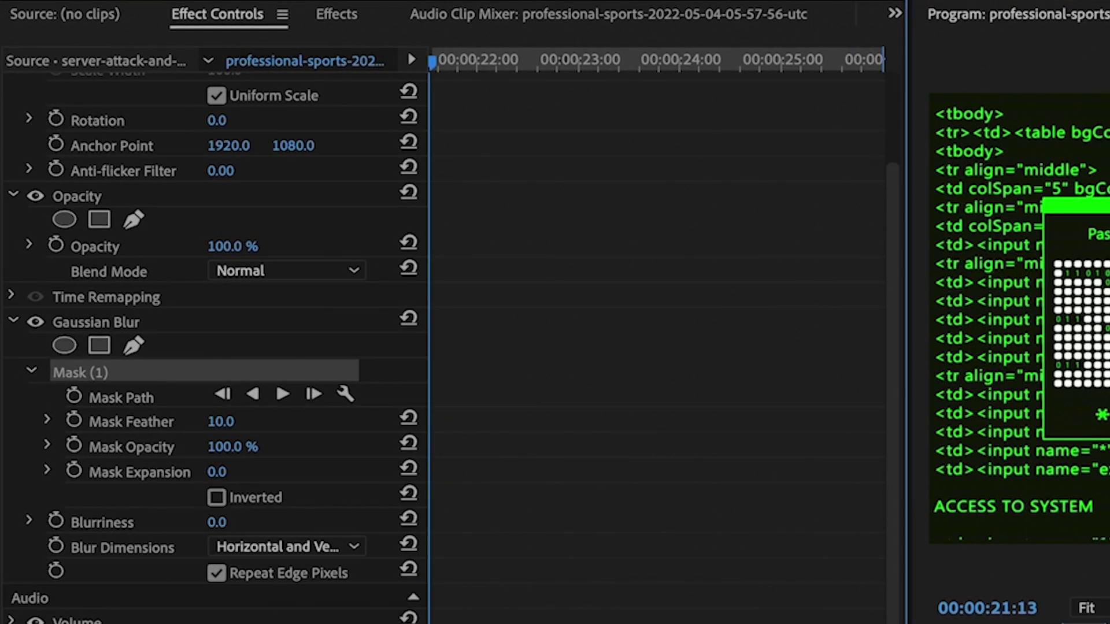
{"action": "left_click_drag", "start_coordinate": [217, 522], "coordinate": [254, 522]}
{"action": "key", "text": "grave"}
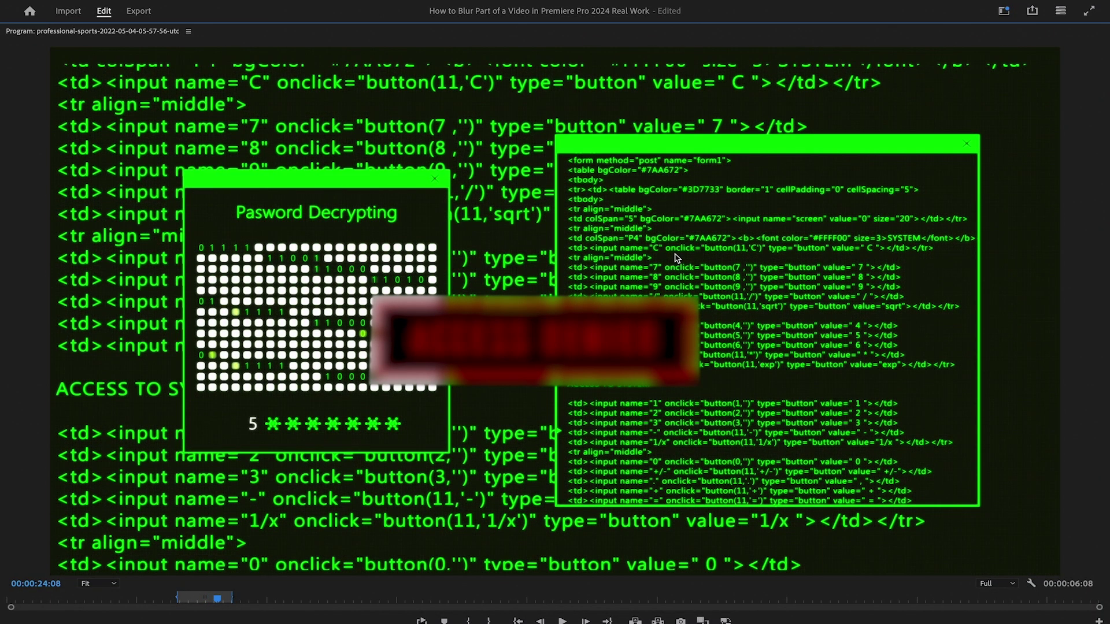
{"action": "key", "text": "grave"}
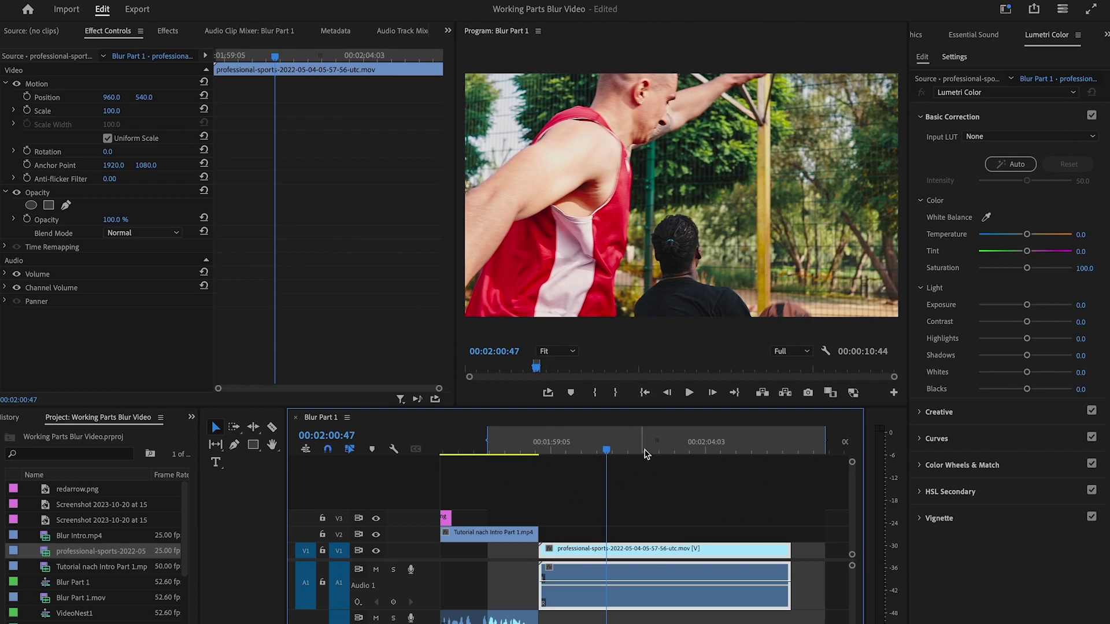
- Apply Gaussian Blur from the Effects search to the professional-sports basketball clip
{"action": "left_click_drag", "start_coordinate": [596, 457], "coordinate": [538, 454]}
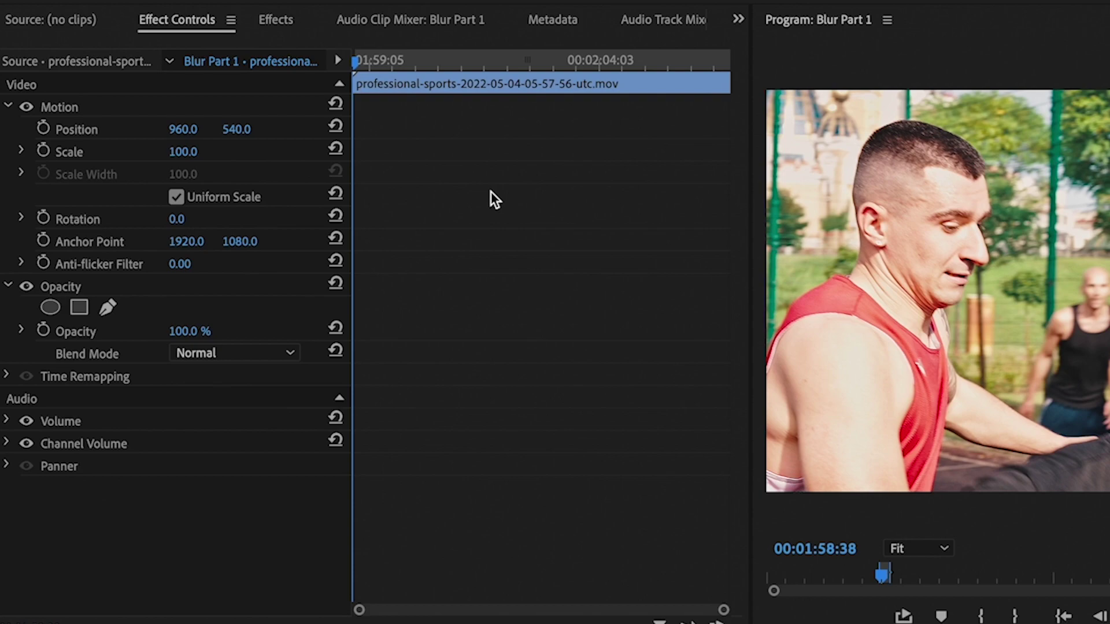
{"action": "left_click", "coordinate": [278, 21]}
{"action": "left_click", "coordinate": [137, 50]}
{"action": "type", "text": "g"}
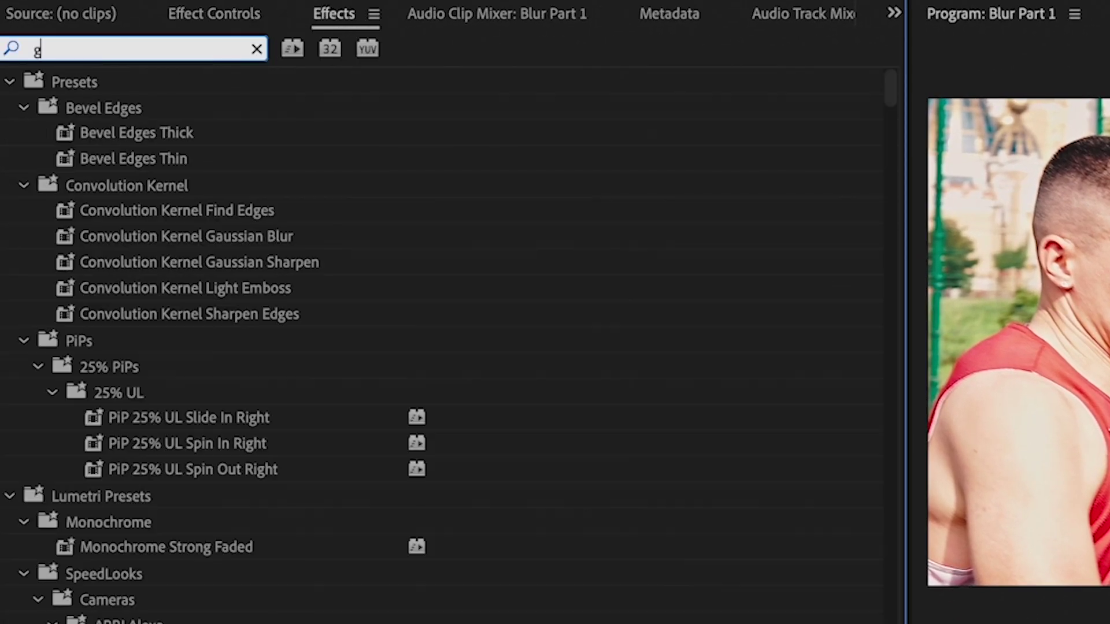
{"action": "type", "text": "aussian blur"}
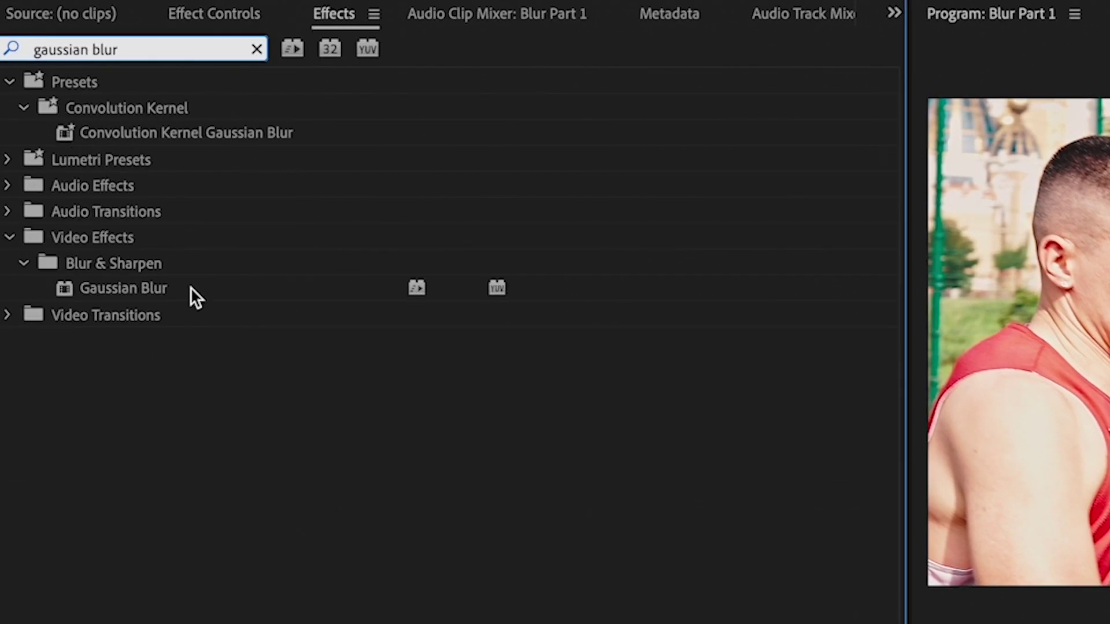
{"action": "left_click_drag", "start_coordinate": [190, 287], "coordinate": [603, 540]}
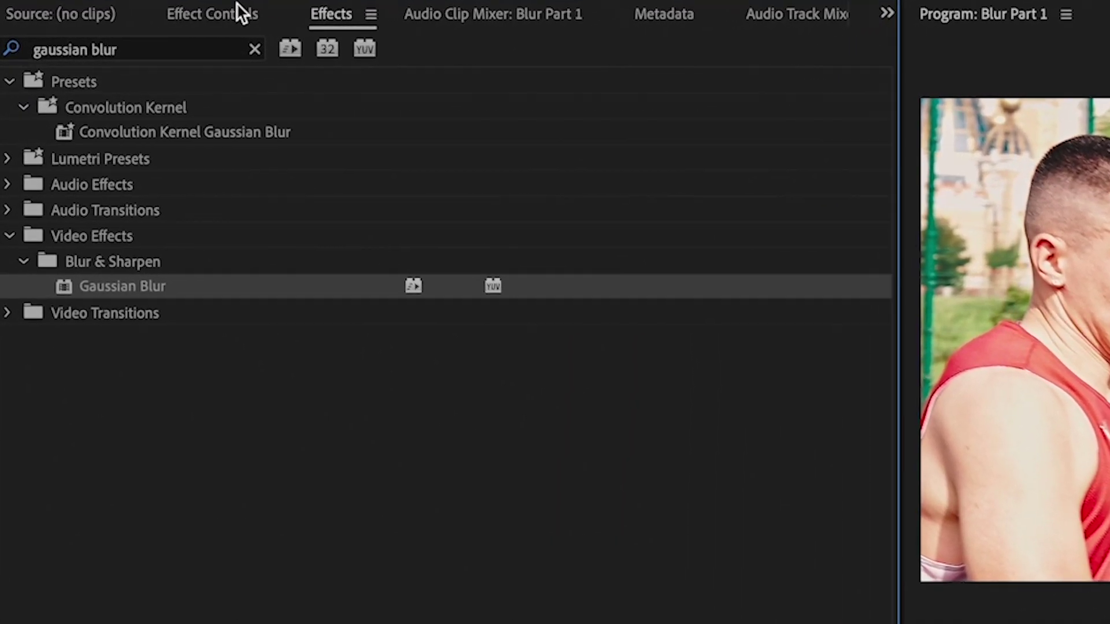
{"action": "left_click", "coordinate": [238, 2]}
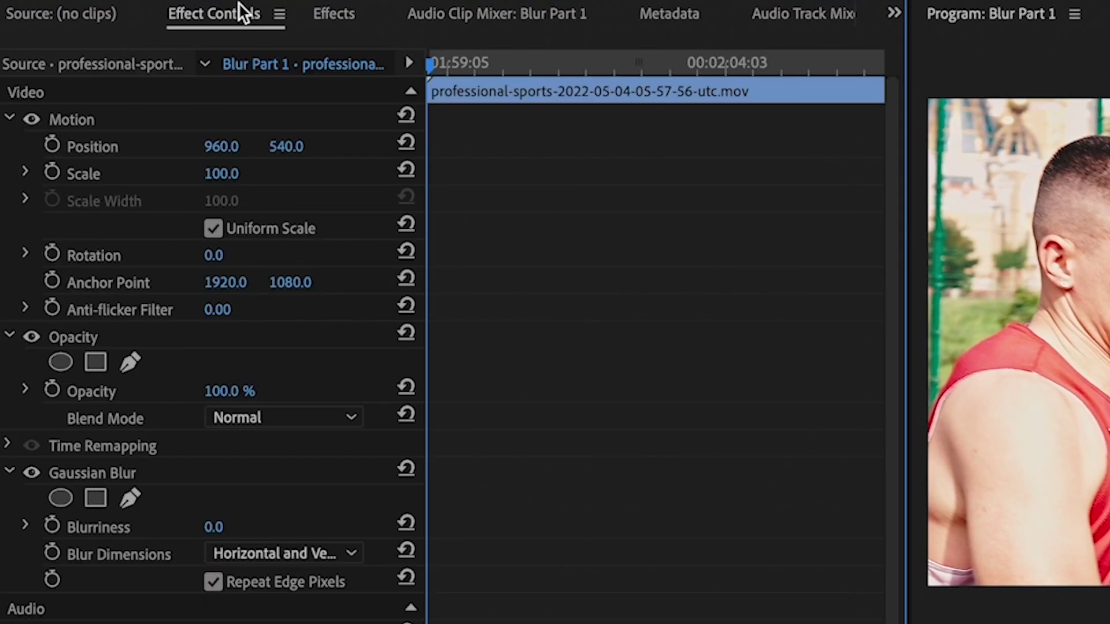
- Add an ellipse mask to the basketball clip's Gaussian Blur over the player's face
{"action": "left_click", "coordinate": [68, 499]}
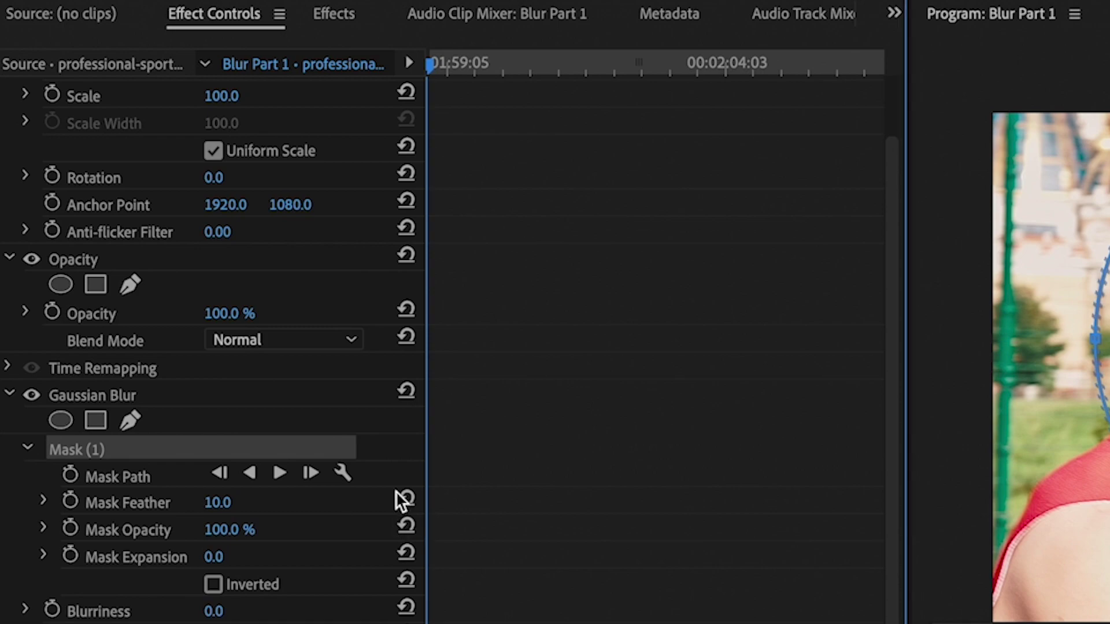
- Track the ellipse mask path forward through the clip, then return to 00:01:58:38
{"action": "left_click", "coordinate": [153, 475]}
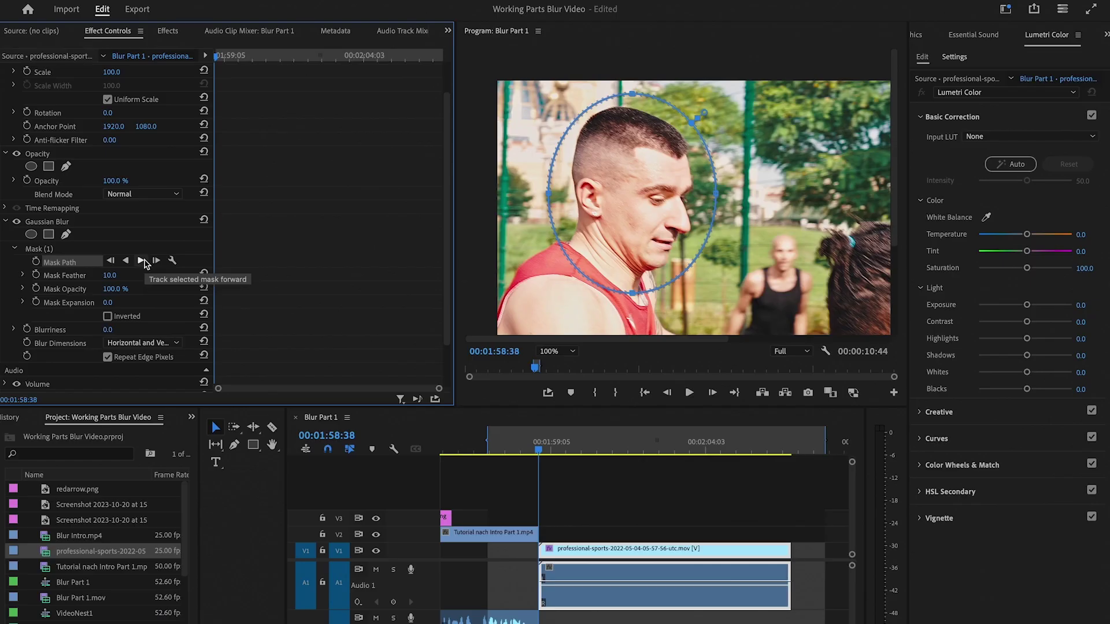
{"action": "left_click", "coordinate": [283, 473]}
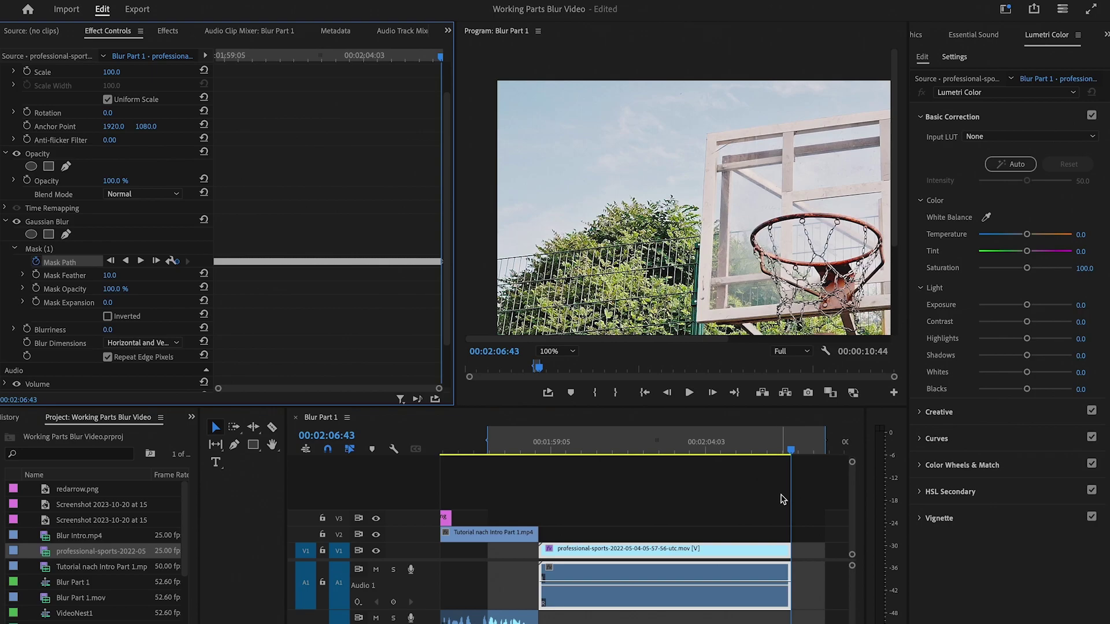
{"action": "left_click", "coordinate": [789, 452]}
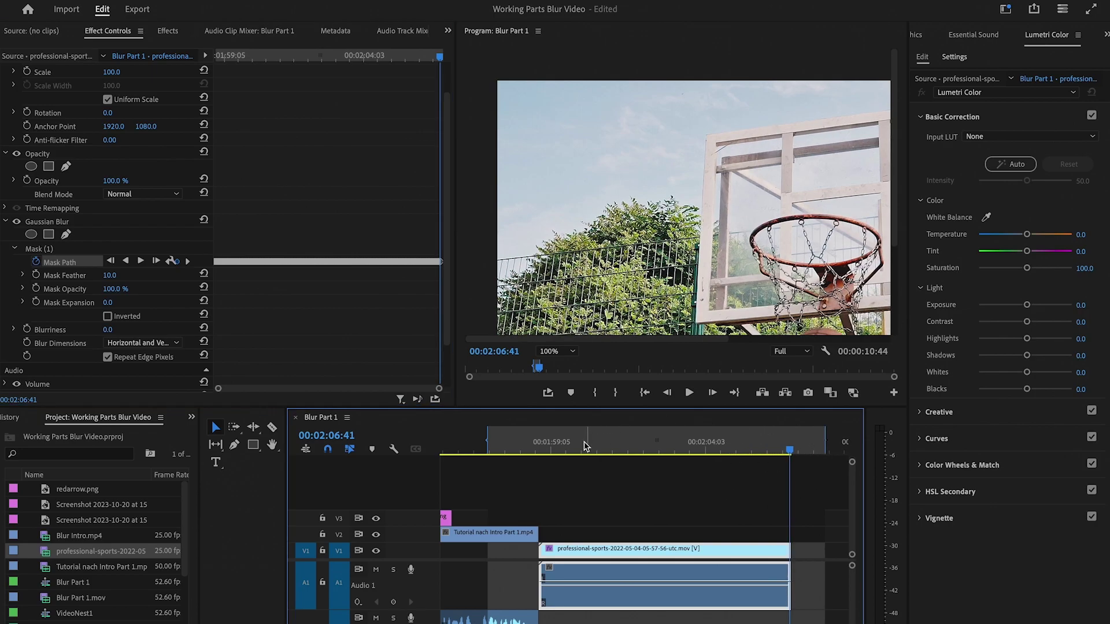
{"action": "left_click", "coordinate": [543, 454]}
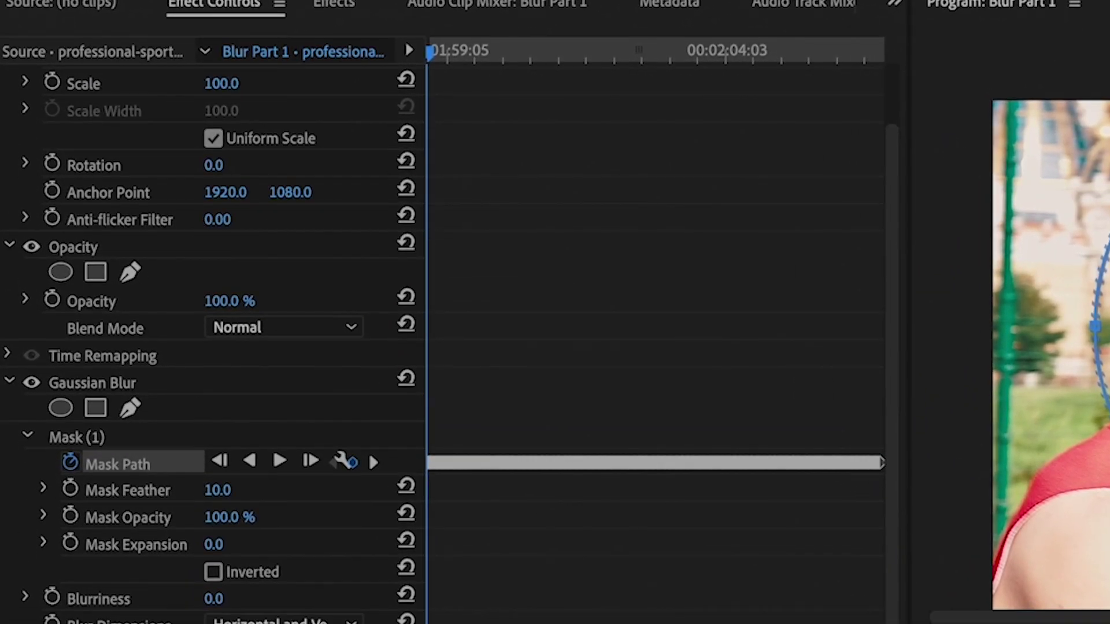
- Set Blurriness to 50 and play the clip full-screen to check the tracked face blur
{"action": "left_click_drag", "start_coordinate": [218, 602], "coordinate": [229, 601]}
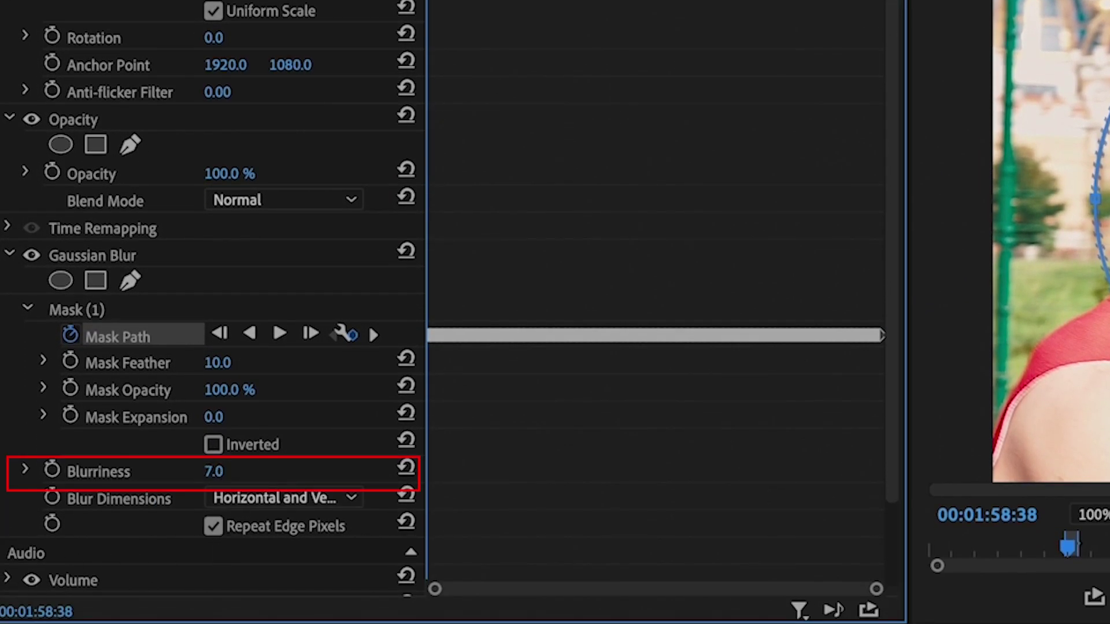
{"action": "left_click_drag", "start_coordinate": [214, 471], "coordinate": [269, 471]}
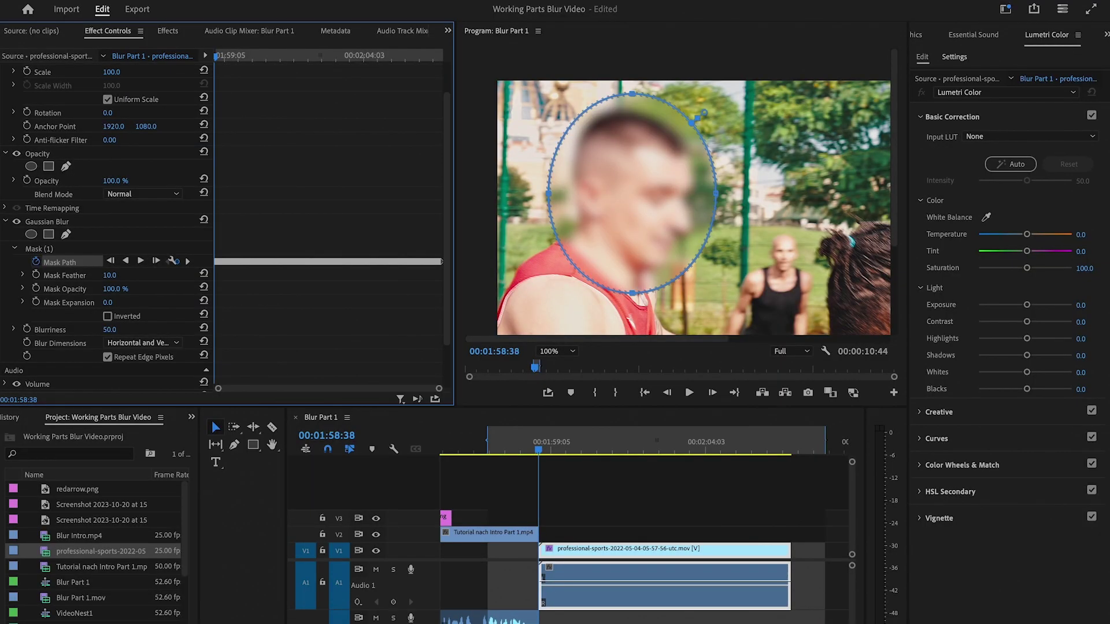
{"action": "left_click", "coordinate": [646, 283]}
{"action": "key", "text": "grave"}
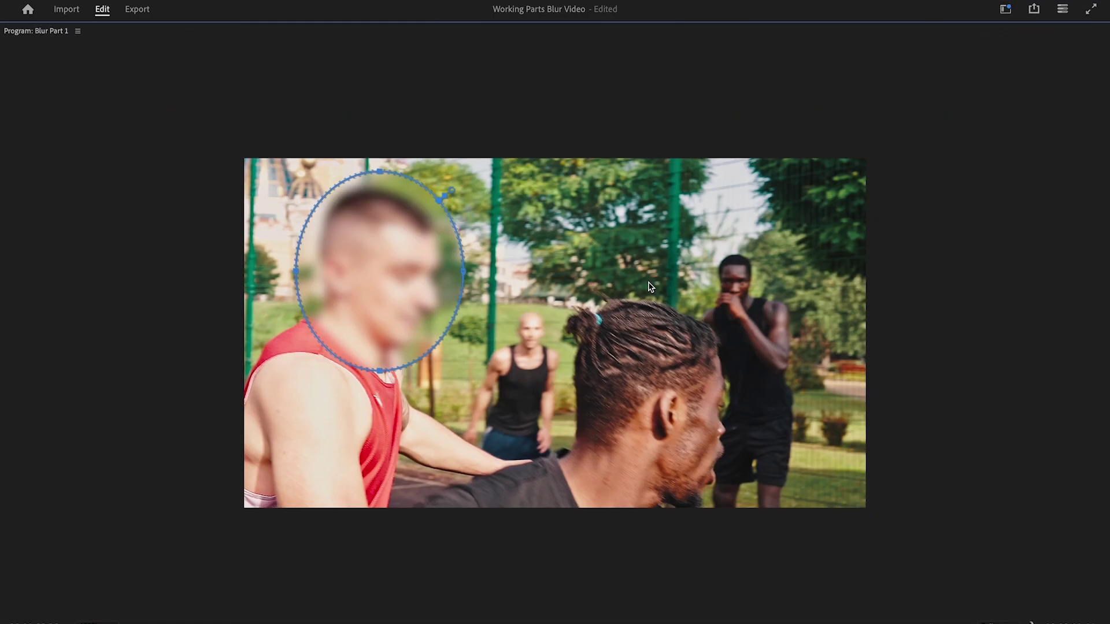
{"action": "key", "text": "space"}
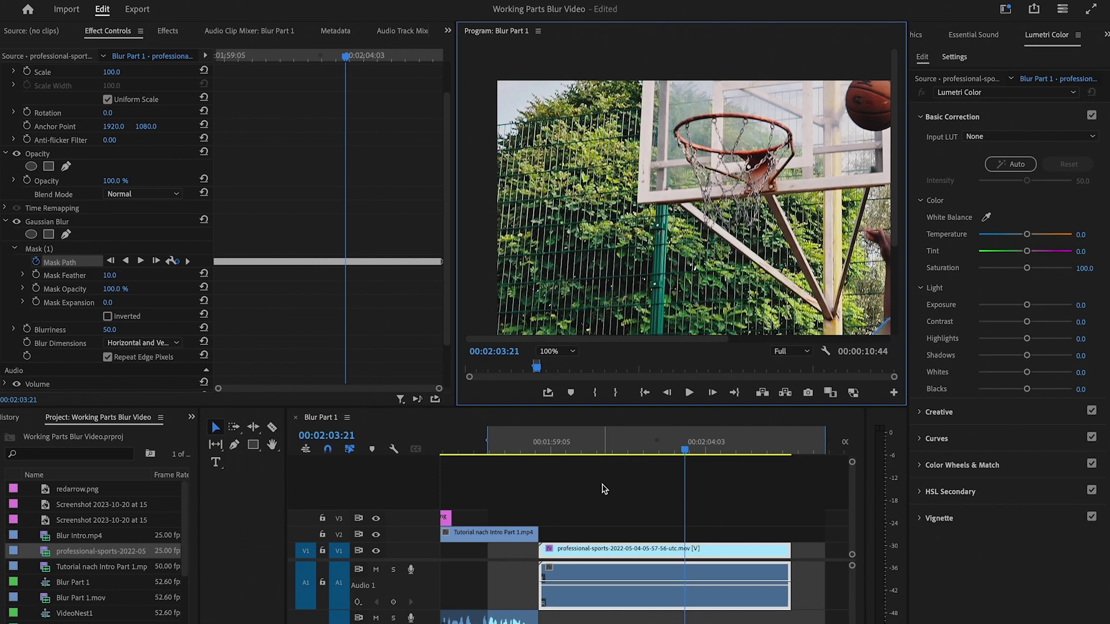
- Move the playhead back to 00:01:58:38 and zoom the timeline in around it
{"action": "left_click", "coordinate": [678, 449]}
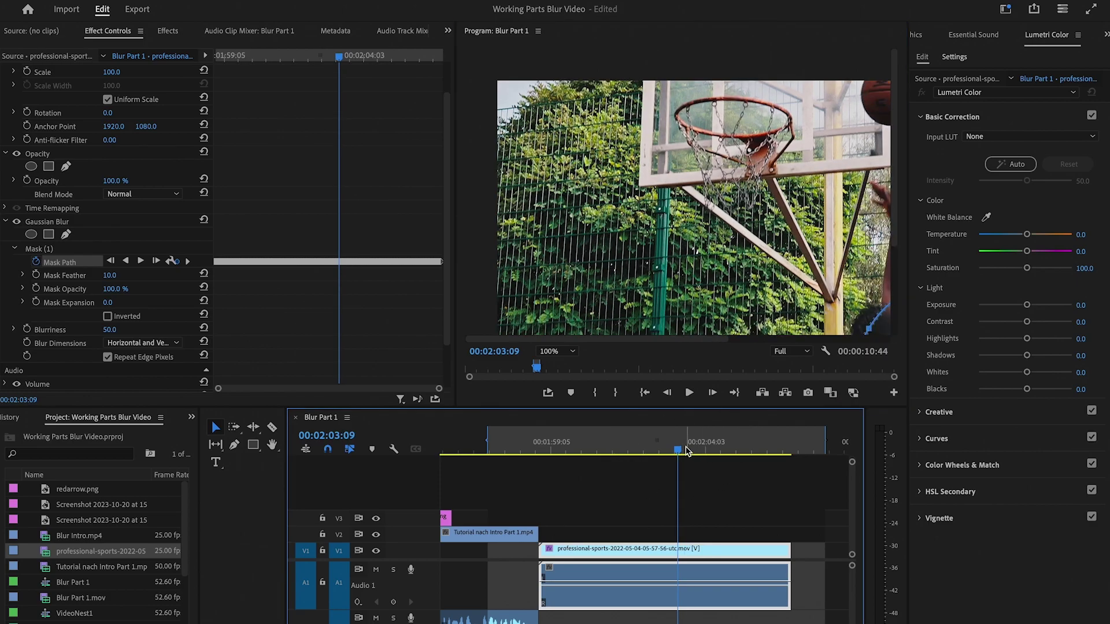
{"action": "left_click_drag", "start_coordinate": [688, 451], "coordinate": [538, 454]}
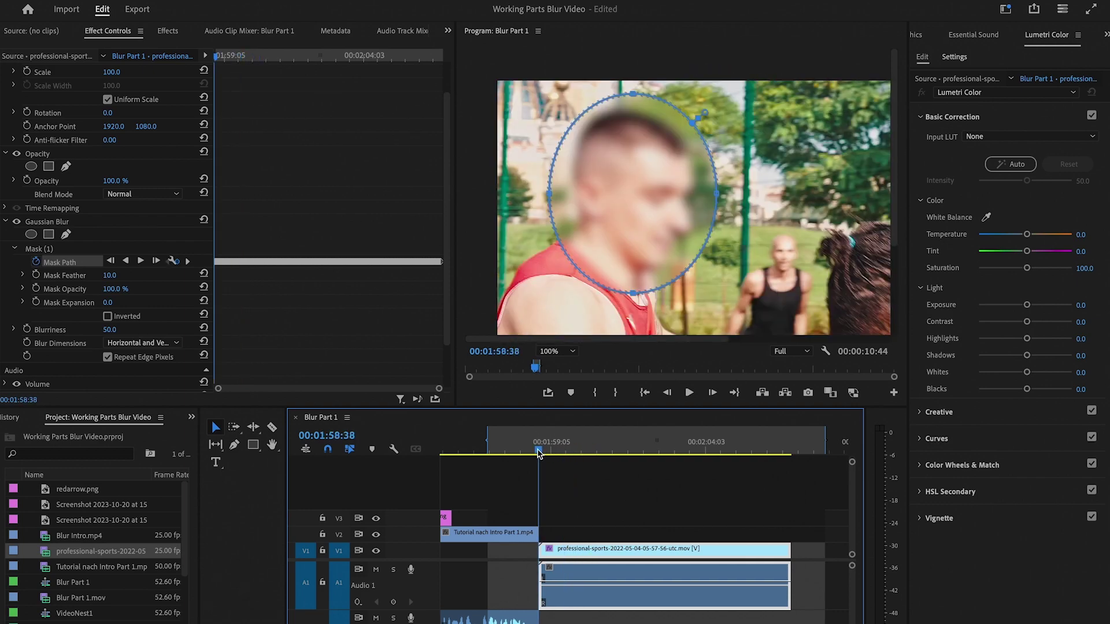
{"action": "key", "text": "equal"}
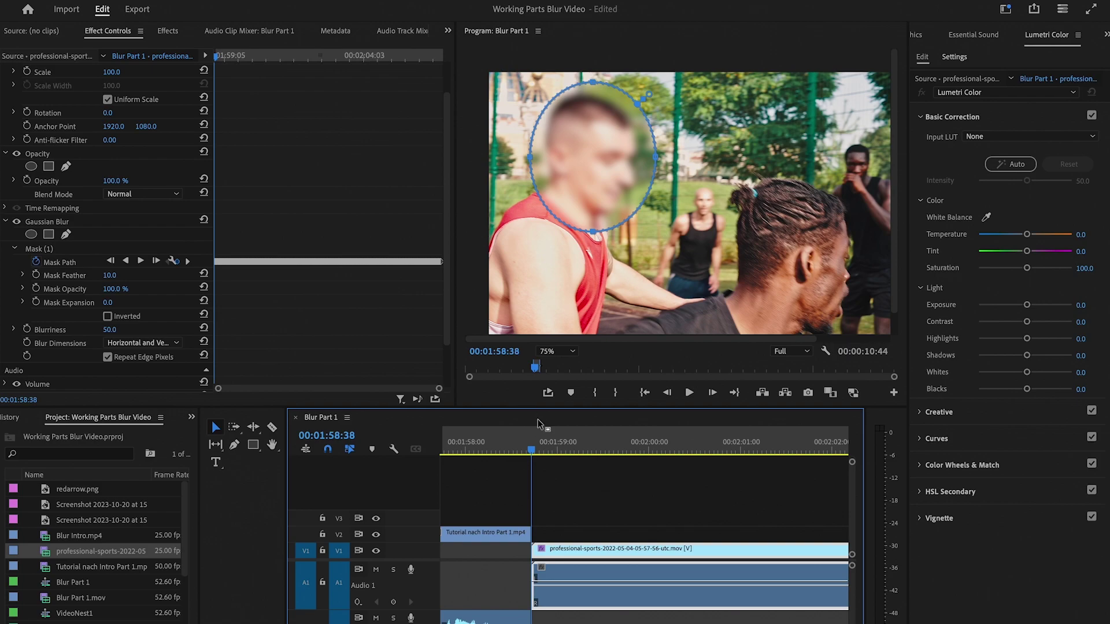
{"action": "left_click", "coordinate": [267, 186]}
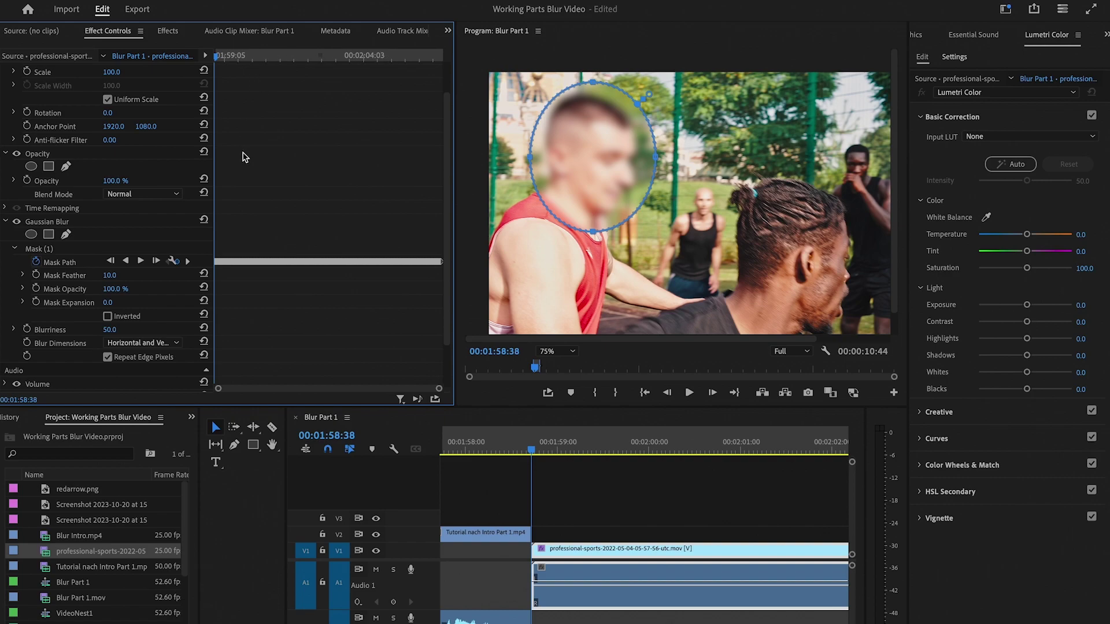
{"action": "left_click", "coordinate": [495, 421]}
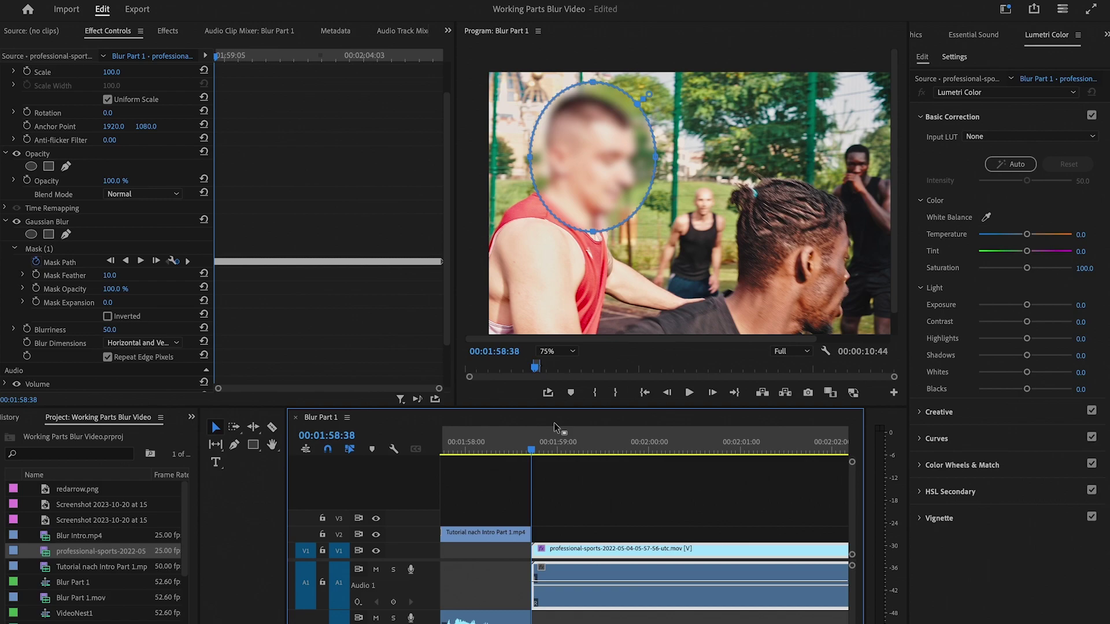
- Step frame by frame to 00:02:01:02, where the mask drifts off the player's face
{"action": "key", "text": "Right"}
{"action": "key", "text": "Right"}
{"action": "key", "text": "Right"}
{"action": "key", "text": "Right"}
{"action": "key", "text": "Right"}
{"action": "key", "text": "Right"}
{"action": "key", "text": "Right"}
{"action": "key", "text": "Right"}
{"action": "key", "text": "Right"}
{"action": "key", "text": "Right"}
{"action": "key", "text": "Right"}
{"action": "key", "text": "Right"}
{"action": "key", "text": "Right"}
{"action": "key", "text": "Right"}
{"action": "key", "text": "Right"}
{"action": "key", "text": "Right"}
{"action": "key", "text": "Right"}
{"action": "key", "text": "Right"}
{"action": "key", "text": "Right"}
{"action": "key", "text": "Right"}
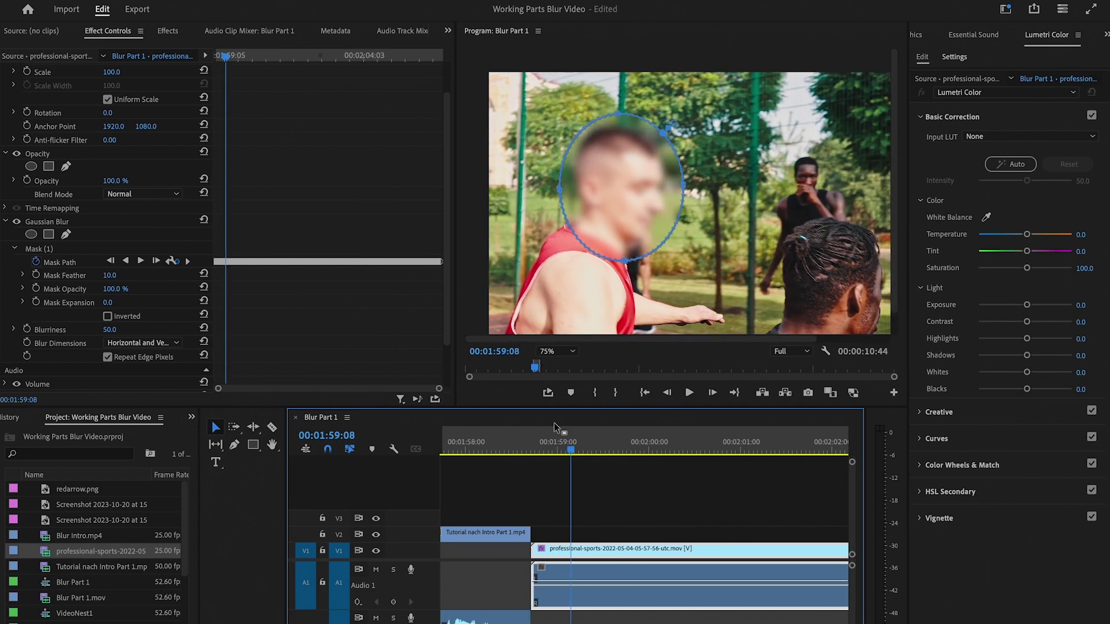
{"action": "key", "text": "Right"}
{"action": "key", "text": "Right"}
{"action": "key", "text": "Right"}
{"action": "key", "text": "Right"}
{"action": "key", "text": "Right"}
{"action": "key", "text": "Right"}
{"action": "key", "text": "Right"}
{"action": "key", "text": "Right"}
{"action": "key", "text": "Right"}
{"action": "key", "text": "Right"}
{"action": "key", "text": "Right"}
{"action": "key", "text": "Right"}
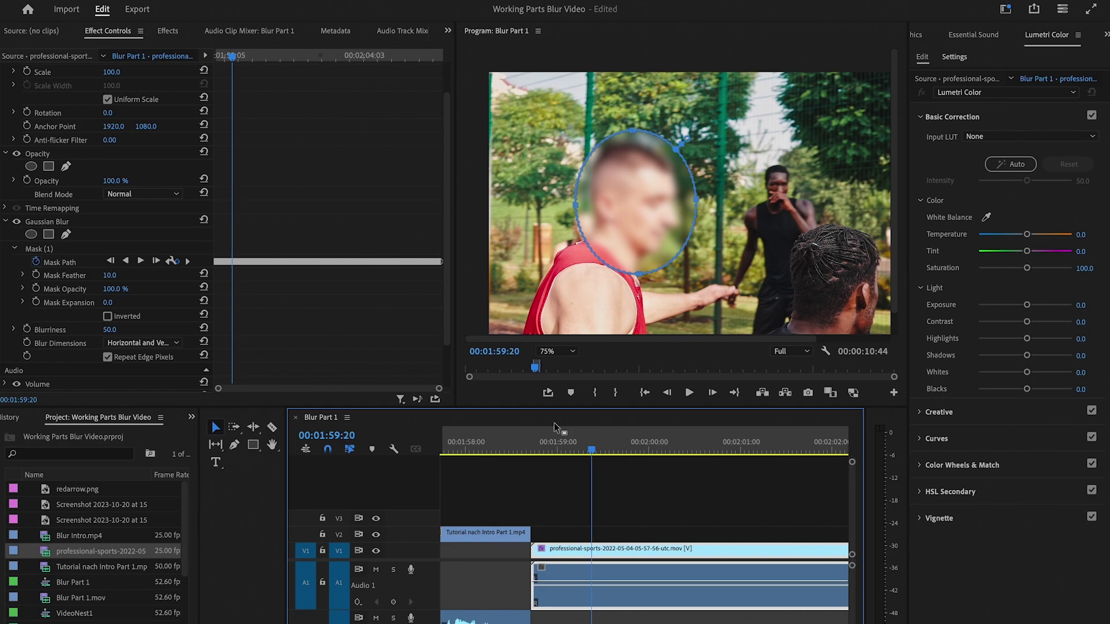
{"action": "key", "text": "Right"}
{"action": "key", "text": "Right"}
{"action": "key", "text": "Right"}
{"action": "key", "text": "Right"}
{"action": "key", "text": "Right"}
{"action": "key", "text": "Right"}
{"action": "key", "text": "Right"}
{"action": "key", "text": "Right"}
{"action": "key", "text": "Right"}
{"action": "key", "text": "Right"}
{"action": "key", "text": "Right"}
{"action": "key", "text": "Right"}
{"action": "key", "text": "Right"}
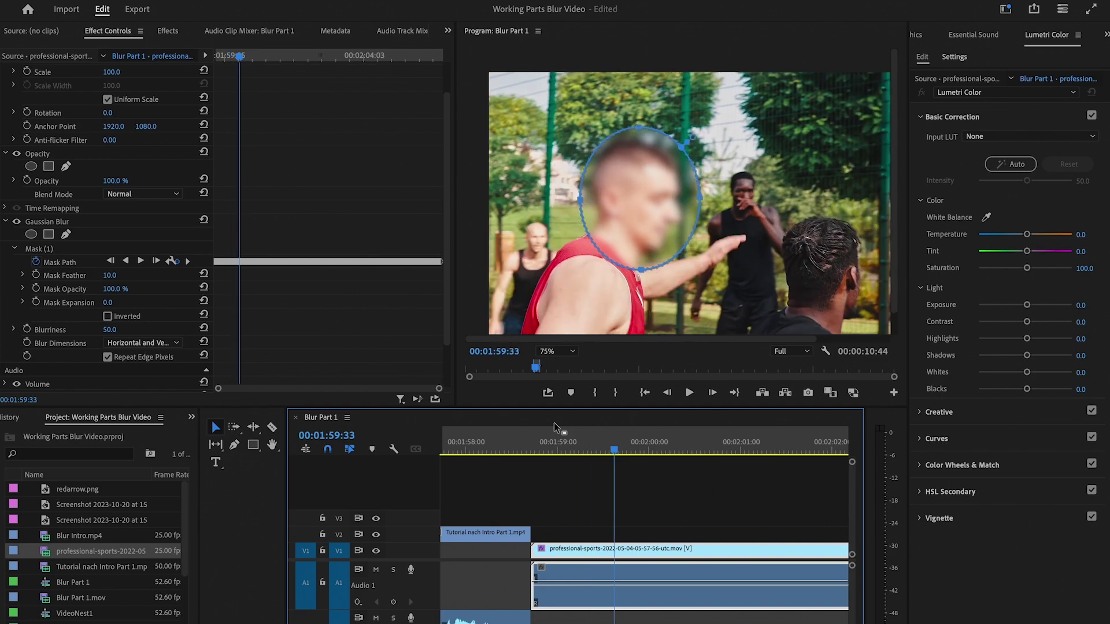
{"action": "key", "text": "Right"}
{"action": "key", "text": "Right"}
{"action": "key", "text": "Right"}
{"action": "key", "text": "Right"}
{"action": "key", "text": "Right"}
{"action": "key", "text": "Right"}
{"action": "key", "text": "Right"}
{"action": "key", "text": "Right"}
{"action": "key", "text": "Right"}
{"action": "key", "text": "Right"}
{"action": "key", "text": "Right"}
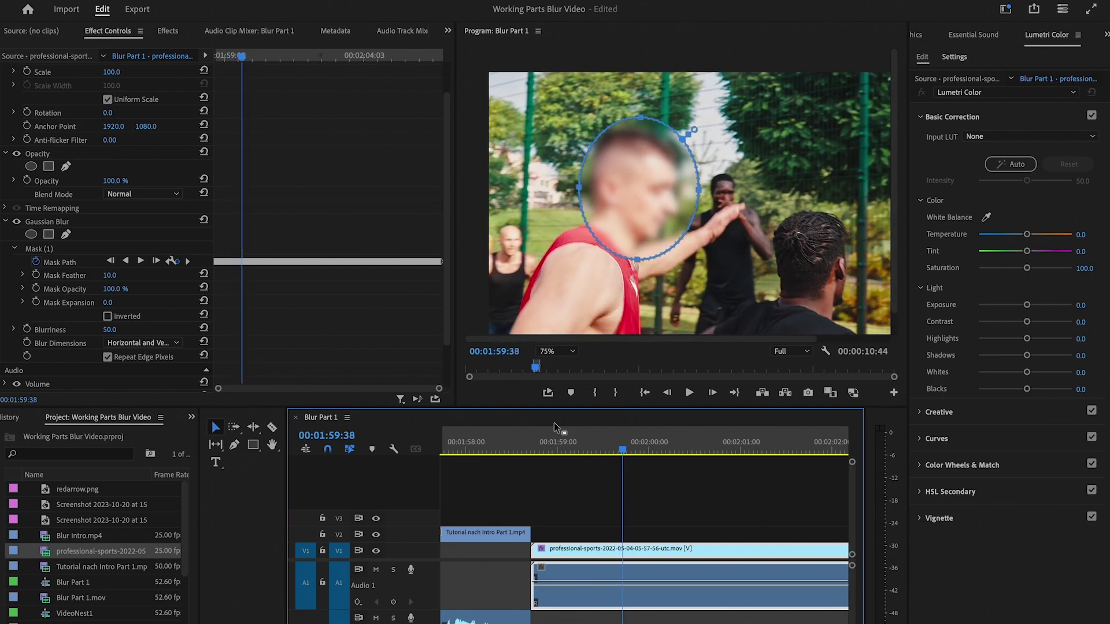
{"action": "key", "text": "Right"}
{"action": "key", "text": "Right"}
{"action": "key", "text": "Right"}
{"action": "key", "text": "Right"}
{"action": "key", "text": "Right"}
{"action": "key", "text": "Right"}
{"action": "key", "text": "Right"}
{"action": "key", "text": "Right"}
{"action": "key", "text": "Right"}
{"action": "key", "text": "Right"}
{"action": "key", "text": "Right"}
{"action": "key", "text": "Right"}
{"action": "key", "text": "Right"}
{"action": "key", "text": "Right"}
{"action": "key", "text": "Right"}
{"action": "key", "text": "Right"}
{"action": "key", "text": "Right"}
{"action": "key", "text": "Right"}
{"action": "key", "text": "Right"}
{"action": "key", "text": "Right"}
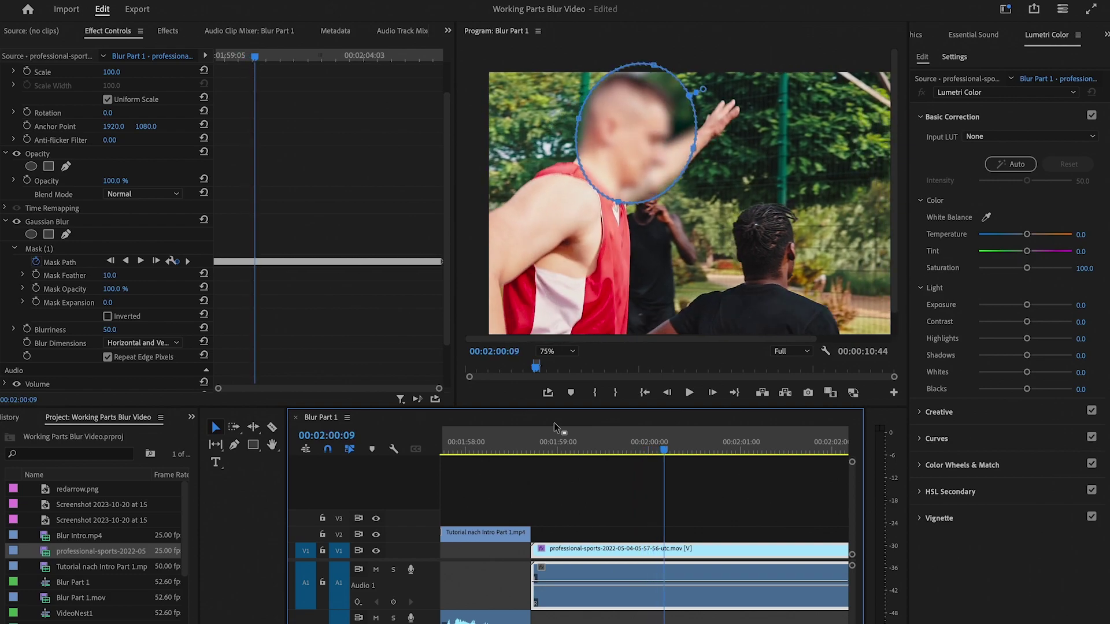
{"action": "key", "text": "Right"}
{"action": "key", "text": "Right"}
{"action": "key", "text": "Right"}
{"action": "key", "text": "Right"}
{"action": "key", "text": "Right"}
{"action": "key", "text": "Right"}
{"action": "key", "text": "Right"}
{"action": "key", "text": "Right"}
{"action": "key", "text": "Right"}
{"action": "key", "text": "Right"}
{"action": "key", "text": "Right"}
{"action": "key", "text": "Right"}
{"action": "key", "text": "Right"}
{"action": "key", "text": "Right"}
{"action": "key", "text": "Right"}
{"action": "key", "text": "Right"}
{"action": "key", "text": "Right"}
{"action": "key", "text": "Right"}
{"action": "key", "text": "Right"}
{"action": "key", "text": "Right"}
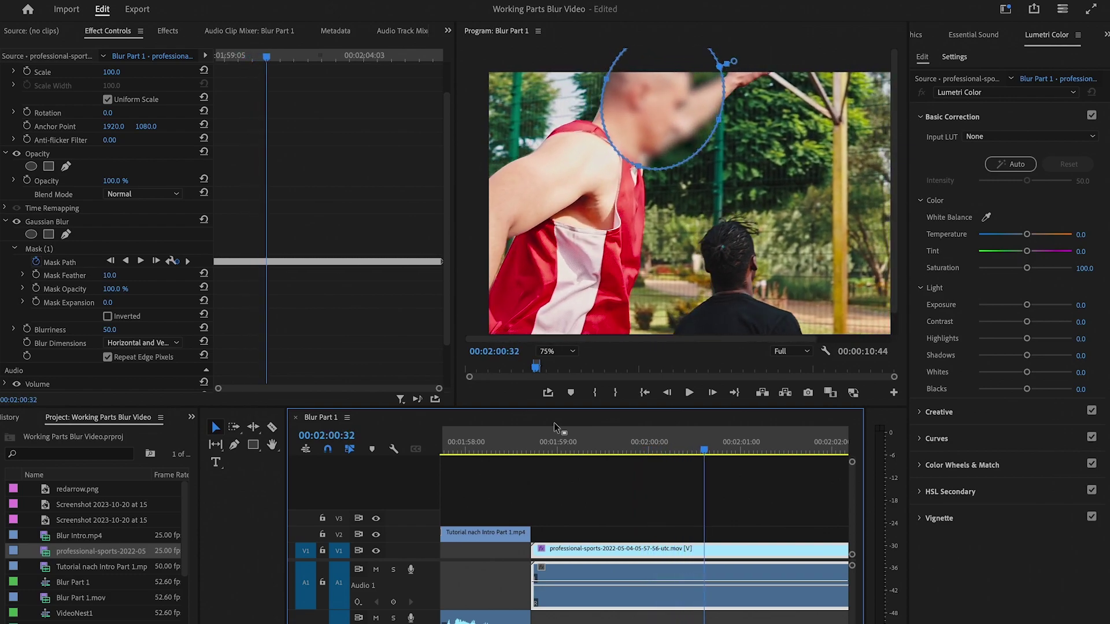
{"action": "key", "text": "Right"}
{"action": "key", "text": "Right"}
{"action": "key", "text": "Right"}
{"action": "key", "text": "Right"}
{"action": "key", "text": "Right"}
{"action": "key", "text": "Right"}
{"action": "key", "text": "Right"}
{"action": "key", "text": "Right"}
{"action": "key", "text": "Right"}
{"action": "key", "text": "Right"}
{"action": "key", "text": "Right"}
{"action": "key", "text": "Right"}
{"action": "key", "text": "Right"}
{"action": "key", "text": "Right"}
{"action": "key", "text": "Right"}
{"action": "key", "text": "Right"}
{"action": "key", "text": "Right"}
{"action": "key", "text": "Right"}
{"action": "key", "text": "Right"}
{"action": "key", "text": "Right"}
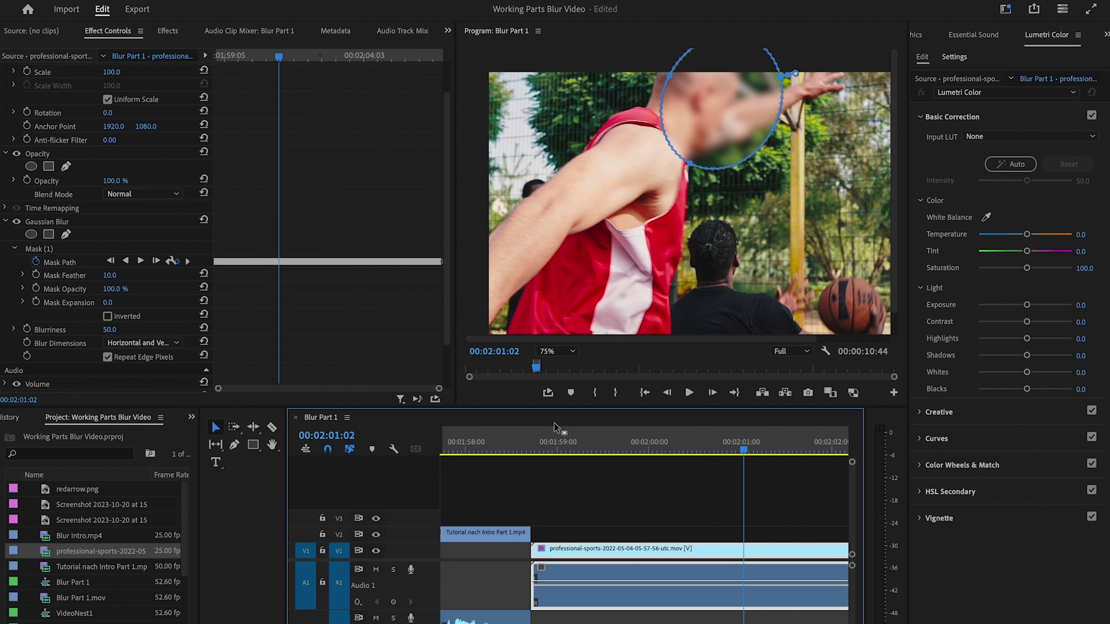
{"action": "key", "text": "Left"}
{"action": "key", "text": "Left"}
{"action": "key", "text": "Left"}
- Drag the blur ellipse back onto the player's face at 00:02:01:02 and the following frame
{"action": "left_click", "coordinate": [718, 98]}
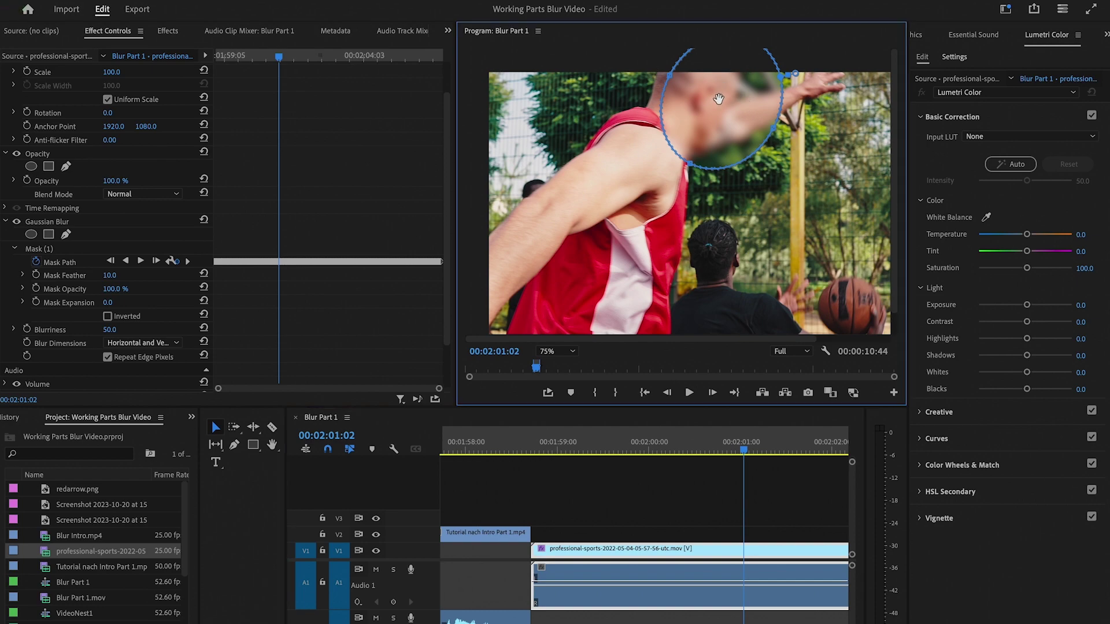
{"action": "left_click_drag", "start_coordinate": [719, 99], "coordinate": [694, 102]}
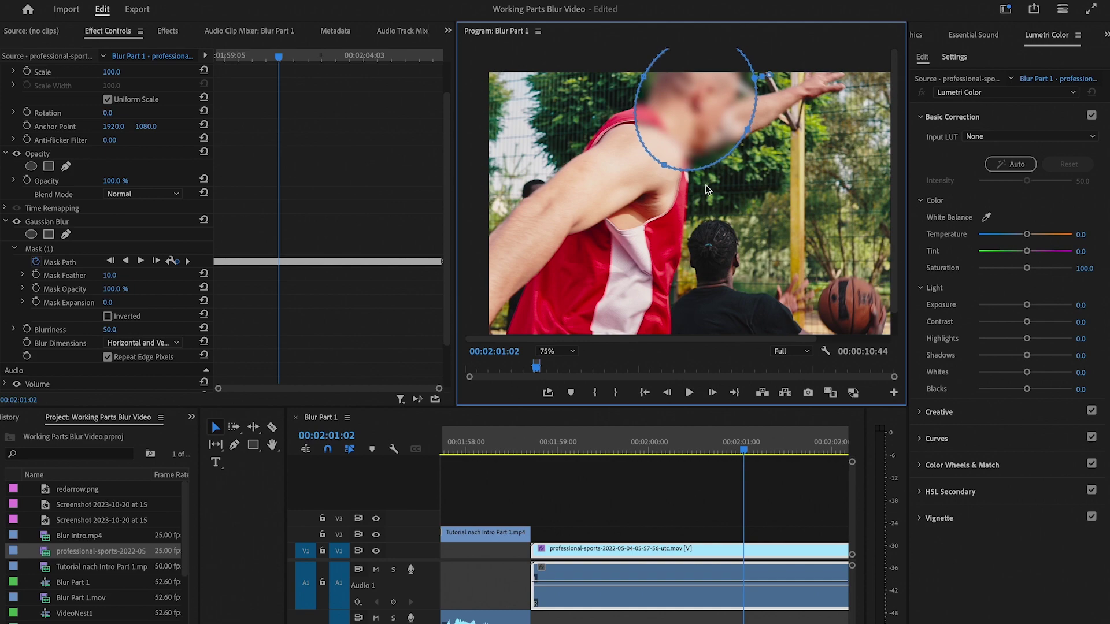
{"action": "left_click", "coordinate": [675, 423]}
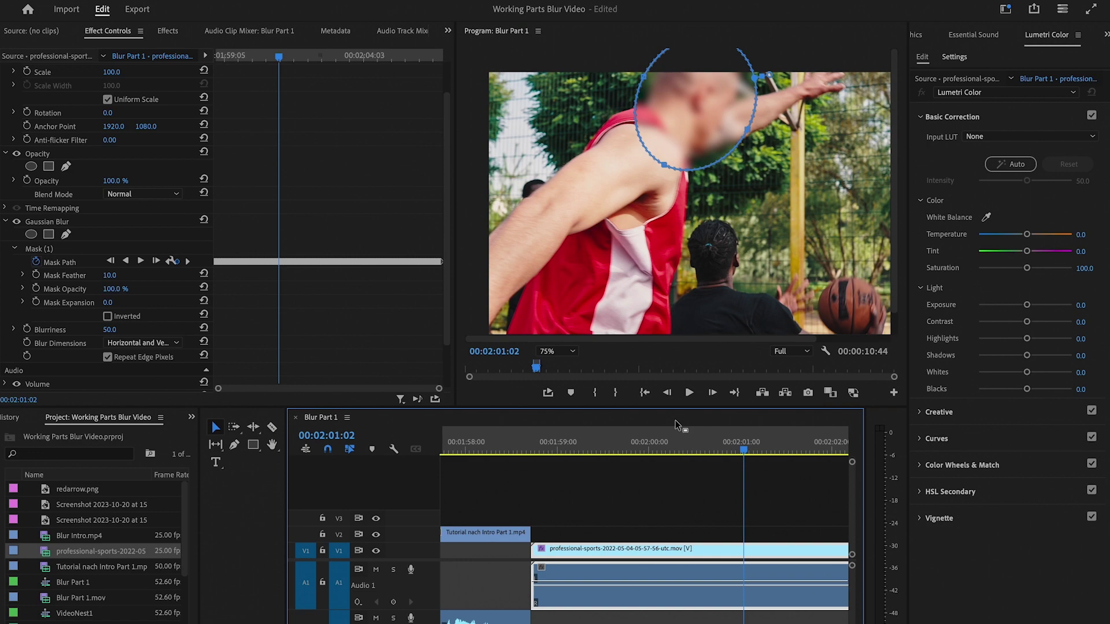
{"action": "key", "text": "Right"}
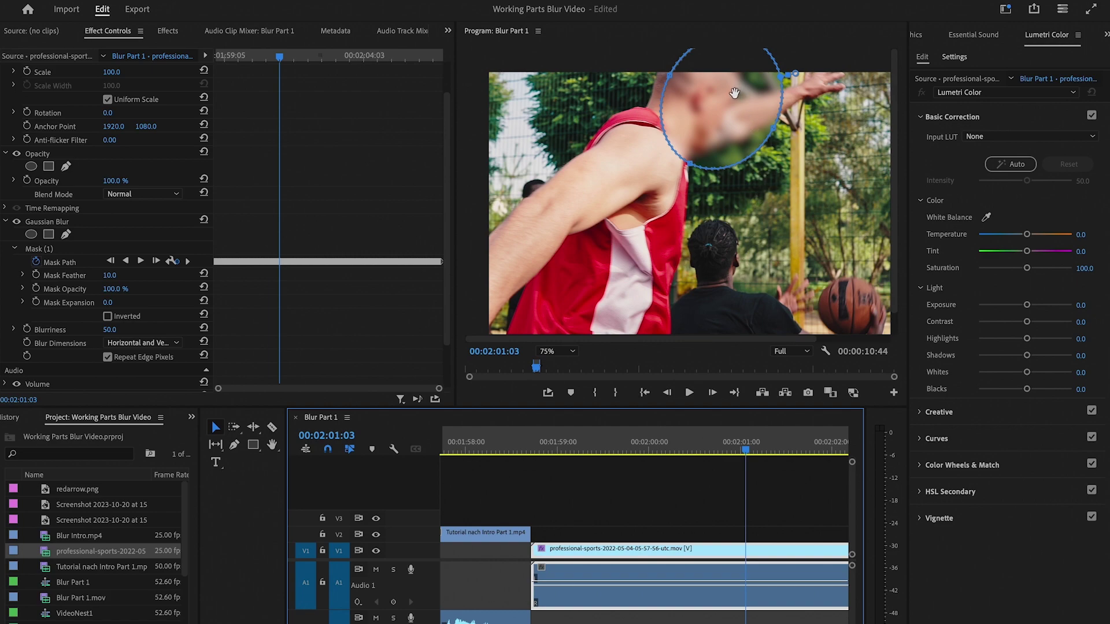
{"action": "left_click_drag", "start_coordinate": [737, 93], "coordinate": [713, 93]}
{"action": "left_click", "coordinate": [664, 417]}
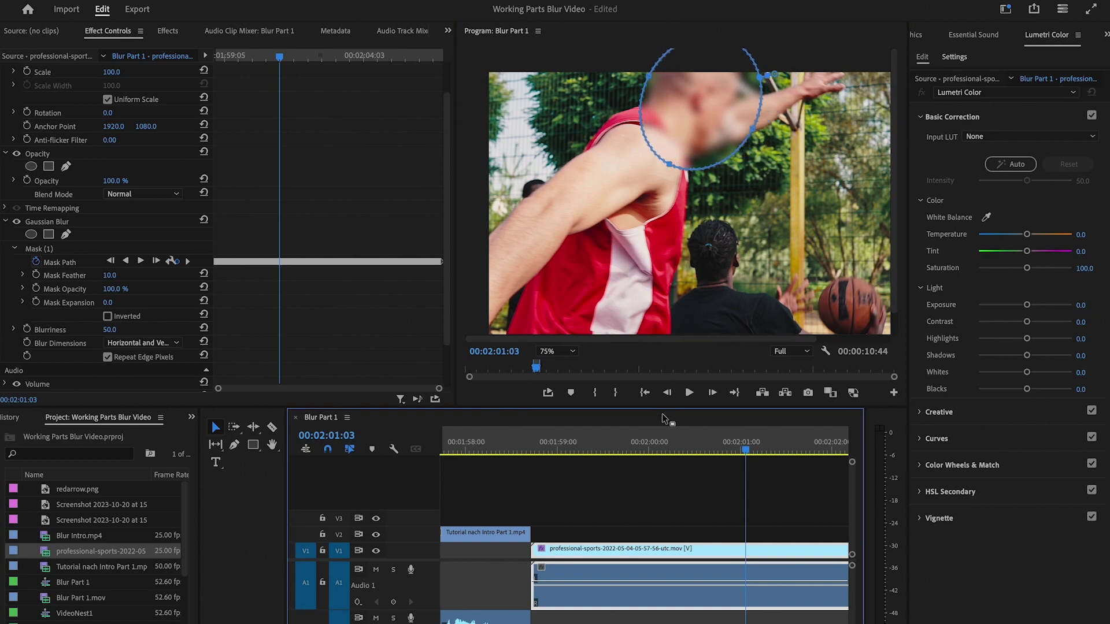
{"action": "key", "text": "Right"}
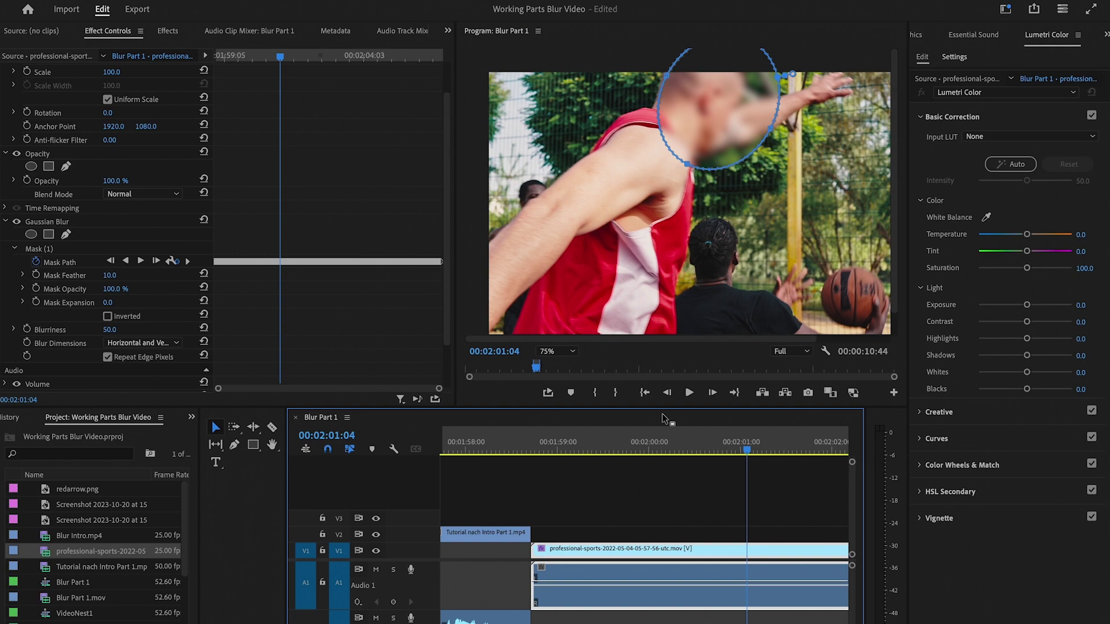
{"action": "key", "text": "Right"}
{"action": "key", "text": "Right"}
{"action": "key", "text": "Right"}
{"action": "key", "text": "Right"}
{"action": "key", "text": "Right"}
{"action": "key", "text": "Right"}
{"action": "key", "text": "Right"}
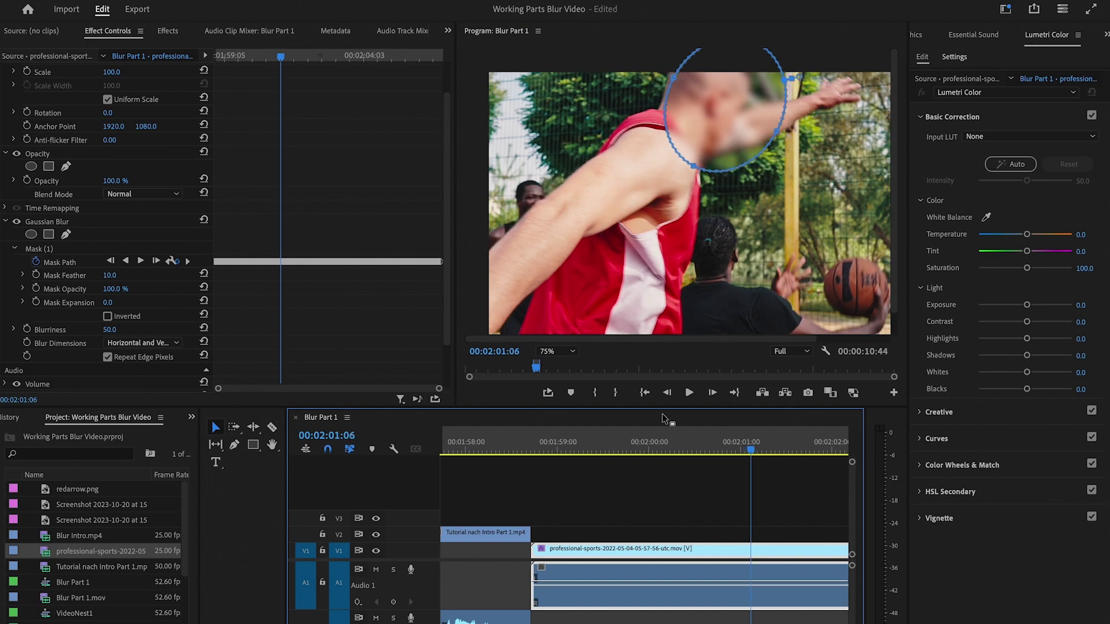
{"action": "key", "text": "Right"}
{"action": "key", "text": "Right"}
{"action": "key", "text": "Right"}
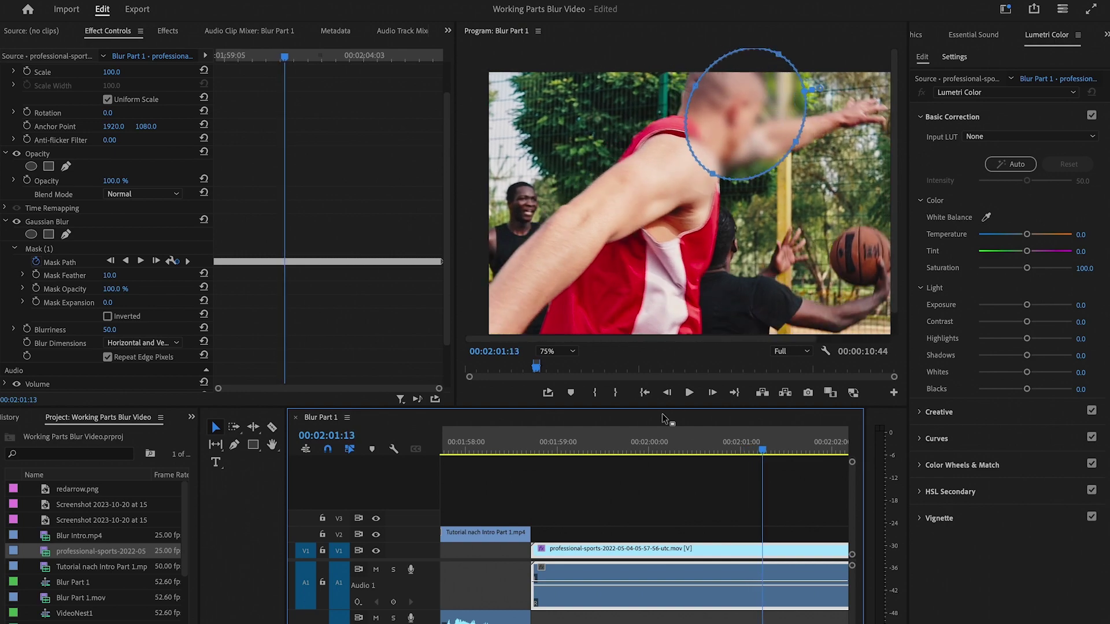
- Continue from 00:02:01:15, moving the ellipse down-right onto the exiting player's head
{"action": "left_click", "coordinate": [700, 105]}
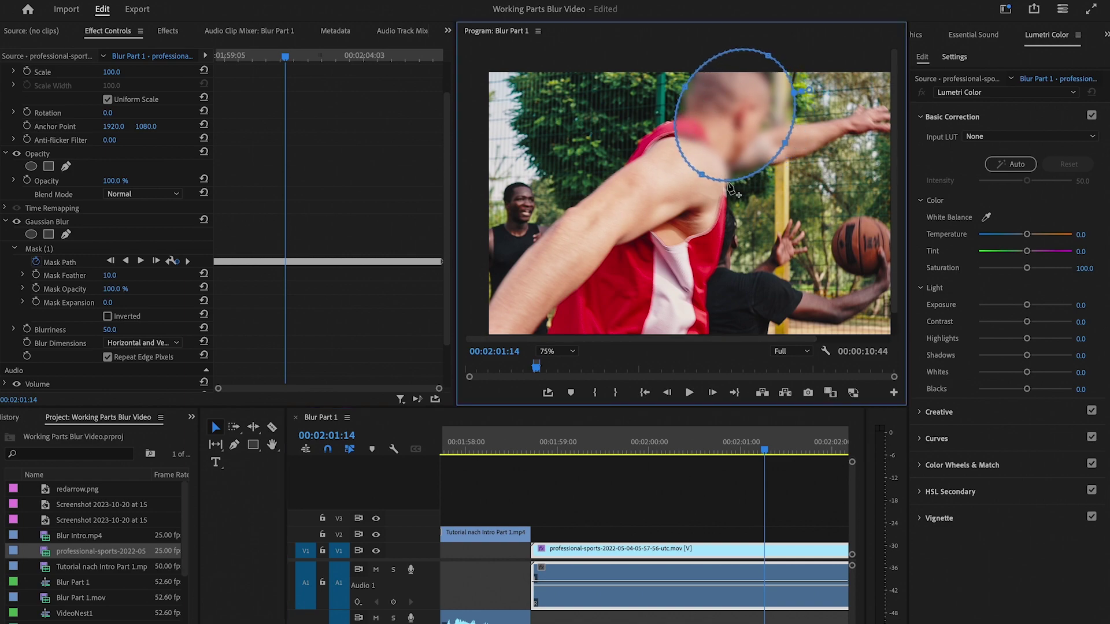
{"action": "left_click", "coordinate": [766, 446]}
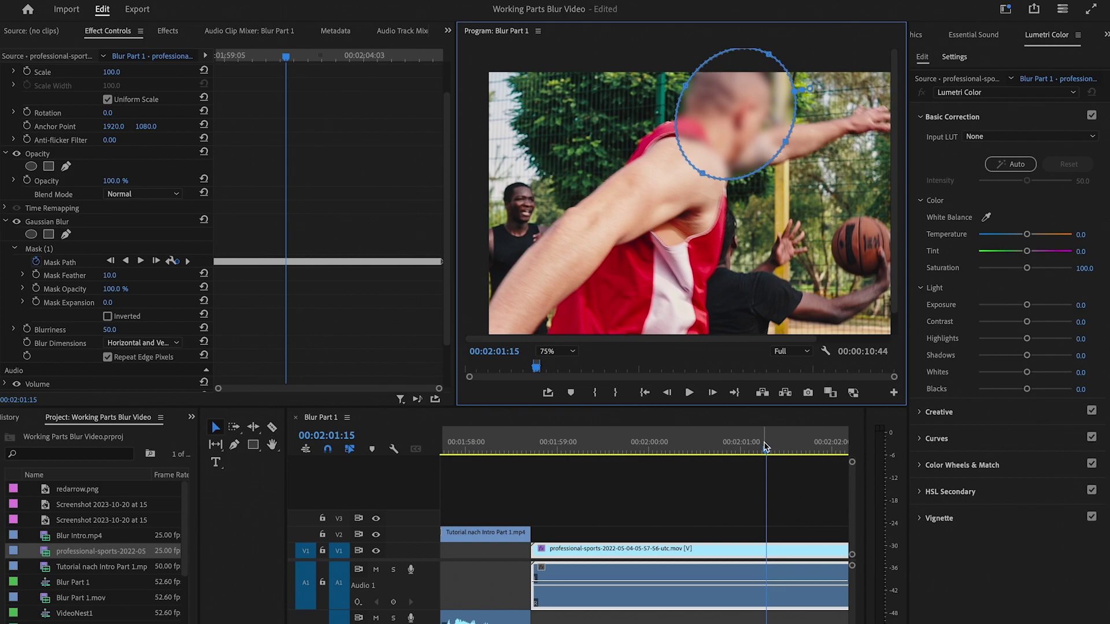
{"action": "key", "text": "minus"}
{"action": "key", "text": "Right"}
{"action": "key", "text": "Right"}
{"action": "key", "text": "Right"}
{"action": "key", "text": "Right"}
{"action": "key", "text": "Right"}
{"action": "key", "text": "Right"}
{"action": "key", "text": "Right"}
{"action": "key", "text": "Right"}
{"action": "key", "text": "Right"}
{"action": "key", "text": "Right"}
{"action": "key", "text": "Right"}
{"action": "key", "text": "Right"}
{"action": "key", "text": "Right"}
{"action": "key", "text": "Right"}
{"action": "key", "text": "Right"}
{"action": "key", "text": "Right"}
{"action": "key", "text": "Right"}
{"action": "key", "text": "Right"}
{"action": "key", "text": "Right"}
{"action": "key", "text": "Right"}
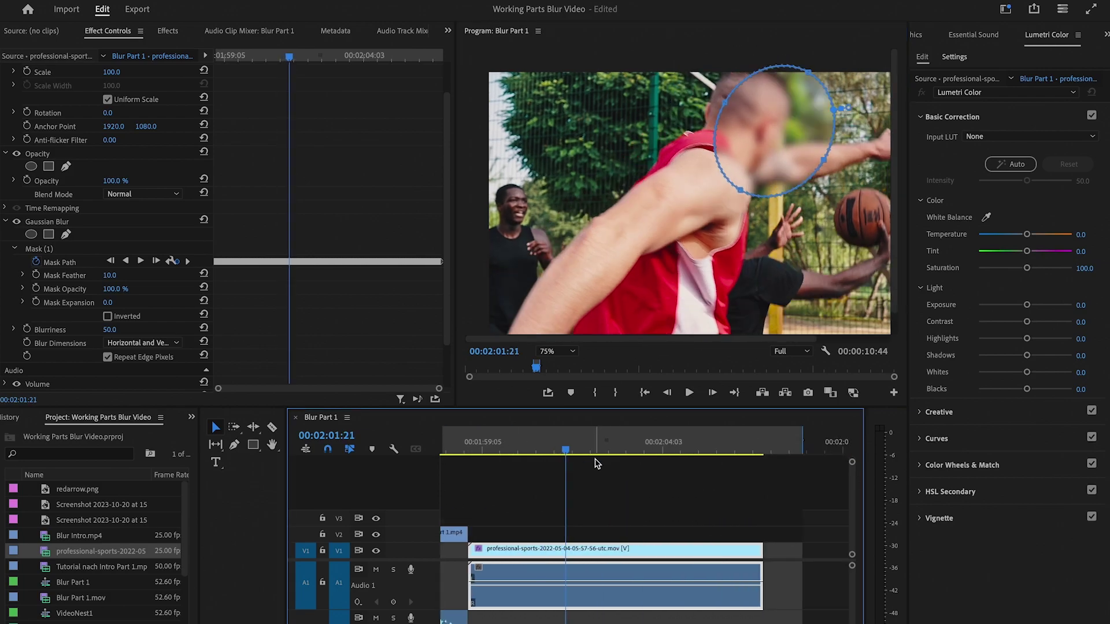
{"action": "key", "text": "Right"}
{"action": "key", "text": "Right"}
{"action": "key", "text": "Right"}
{"action": "key", "text": "Right"}
{"action": "key", "text": "Right"}
{"action": "key", "text": "Right"}
{"action": "key", "text": "Right"}
{"action": "key", "text": "Right"}
{"action": "key", "text": "Right"}
{"action": "key", "text": "Right"}
{"action": "key", "text": "Right"}
{"action": "key", "text": "Right"}
{"action": "key", "text": "Right"}
{"action": "key", "text": "Right"}
{"action": "key", "text": "Right"}
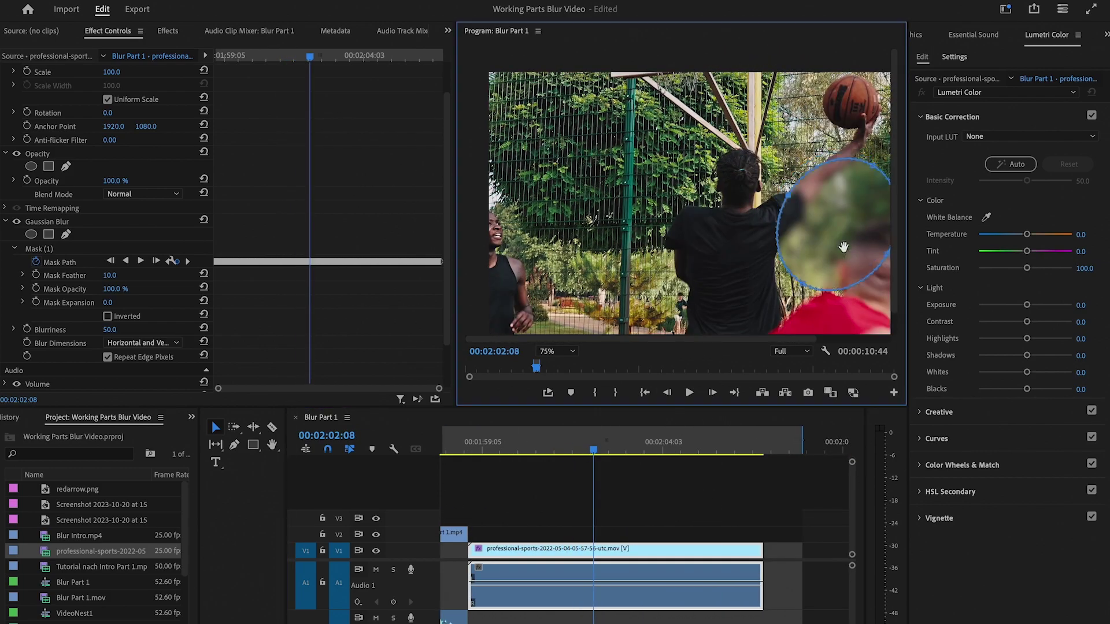
{"action": "left_click_drag", "start_coordinate": [783, 185], "coordinate": [811, 263]}
{"action": "key", "text": "Right"}
{"action": "key", "text": "Right"}
{"action": "key", "text": "Right"}
{"action": "key", "text": "Right"}
{"action": "key", "text": "Right"}
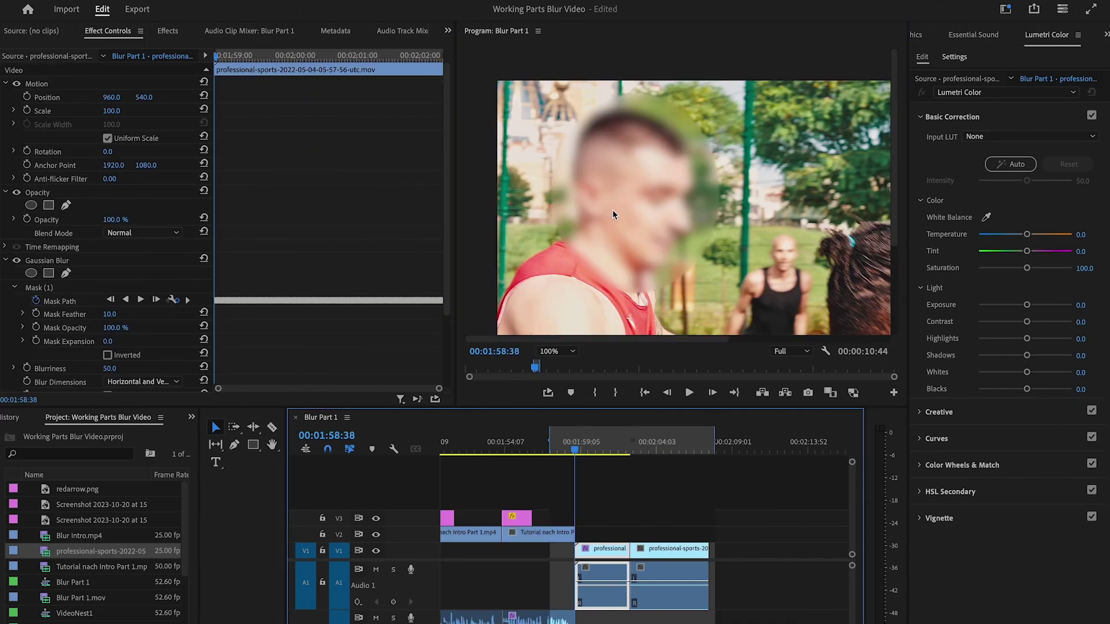
- Play the basketball clip in a maximized Program monitor to review the corrected face blur
{"action": "key", "text": "grave"}
{"action": "key", "text": "space"}
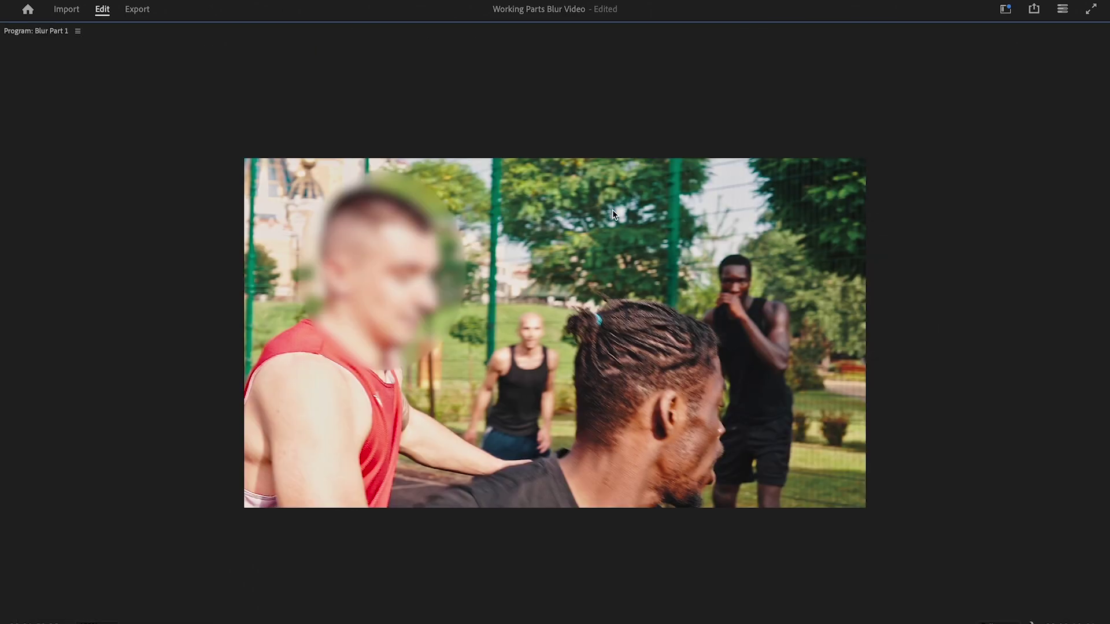